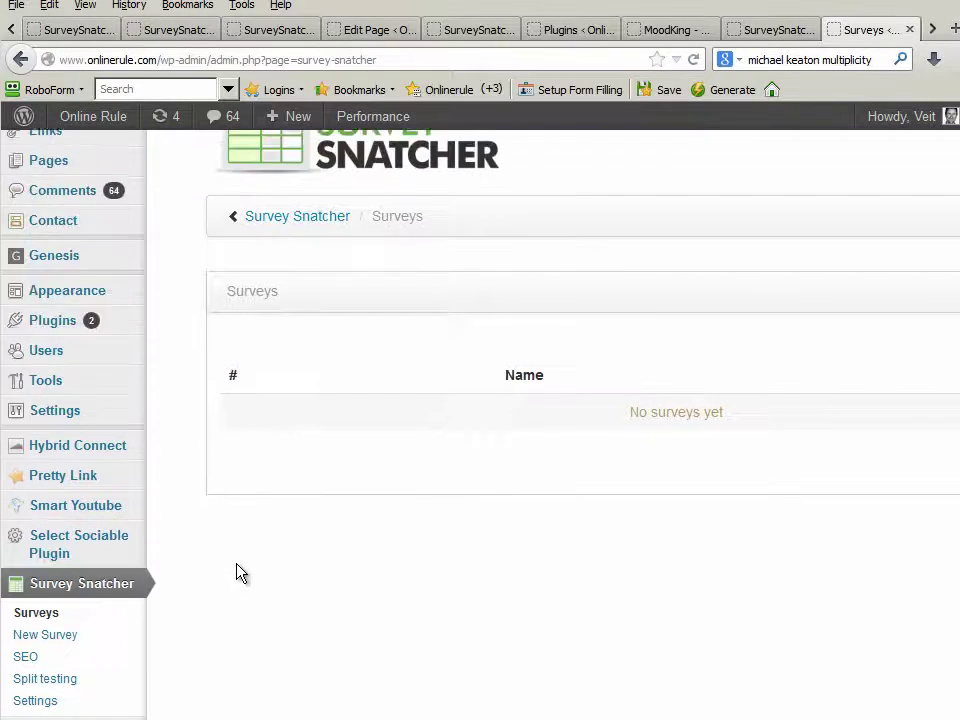
# Create a new survey named "state of IM", keeping Aweber as its autoresponder.
pyautogui.click(54, 608)
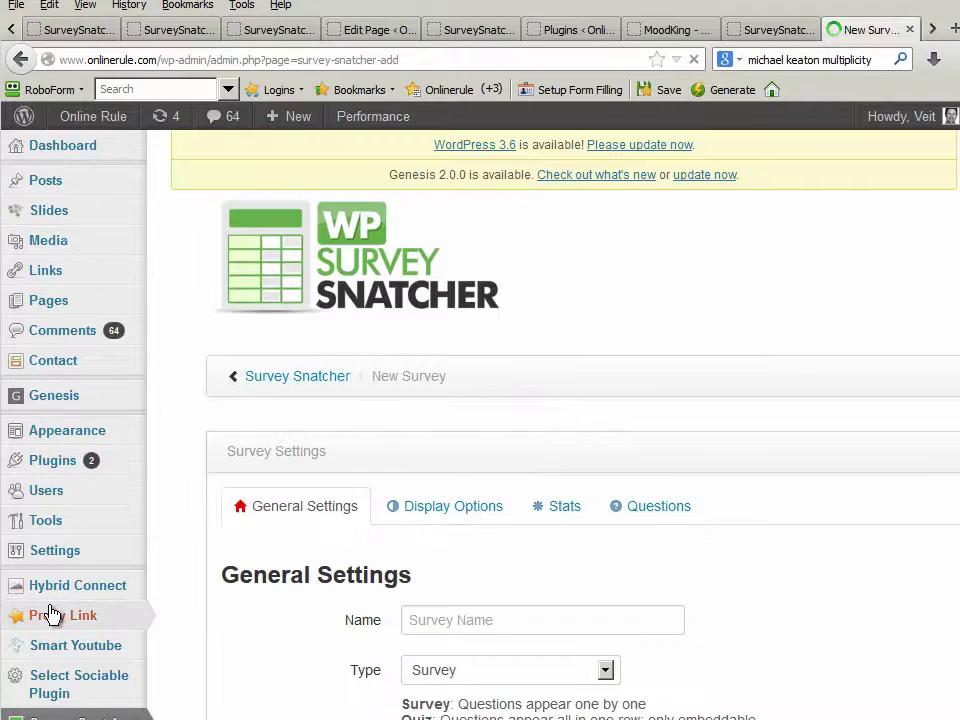
pyautogui.scroll(-4, 724, 499)
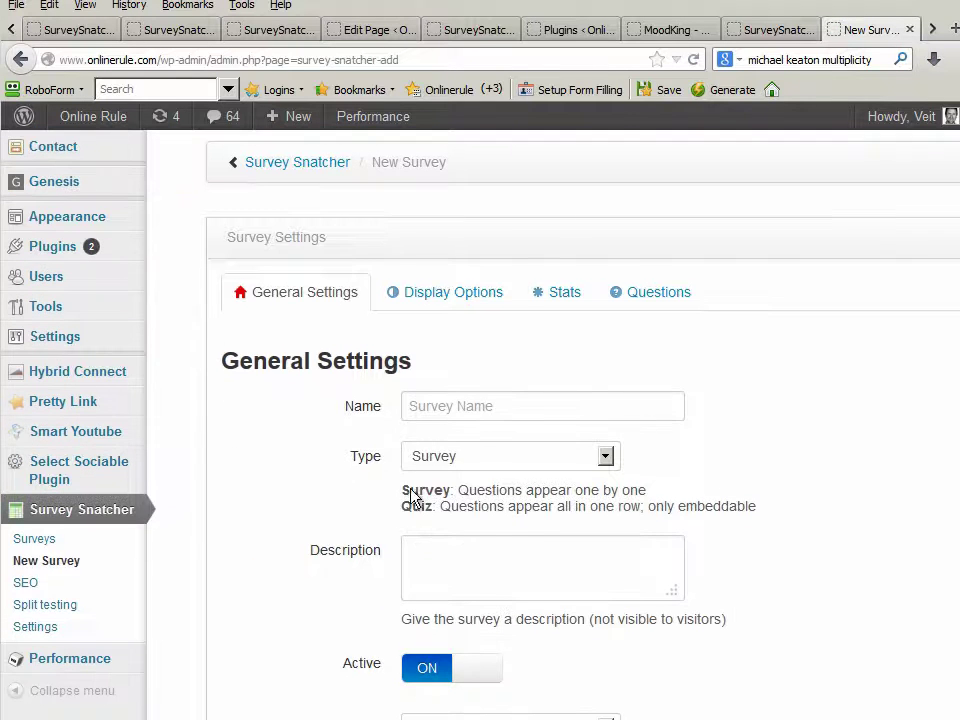
pyautogui.click(488, 406)
pyautogui.write('st')
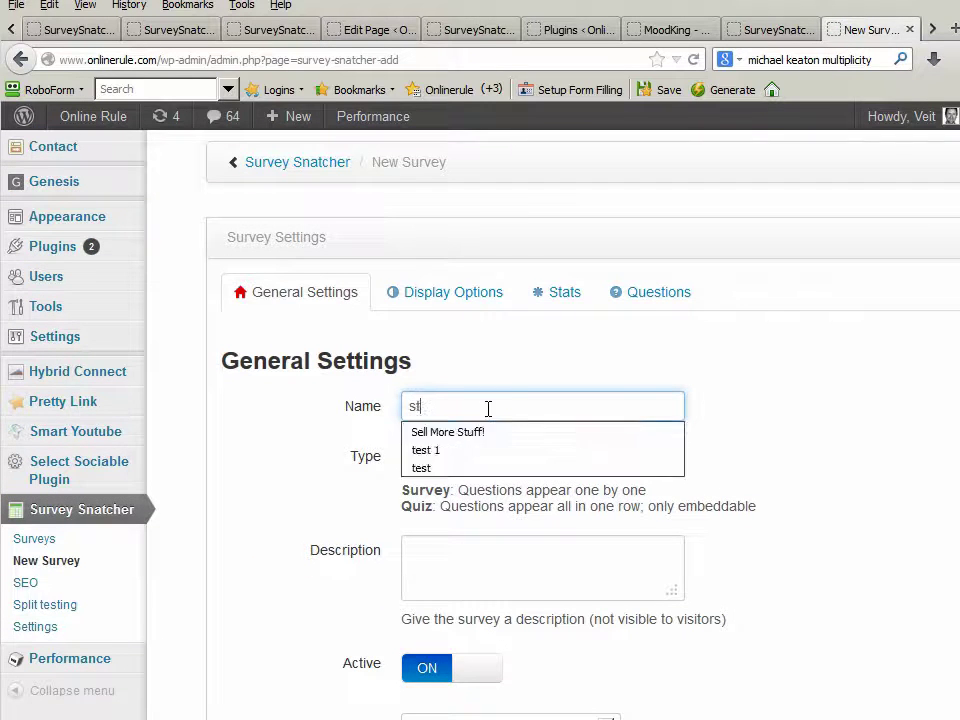
pyautogui.write('ate of IM')
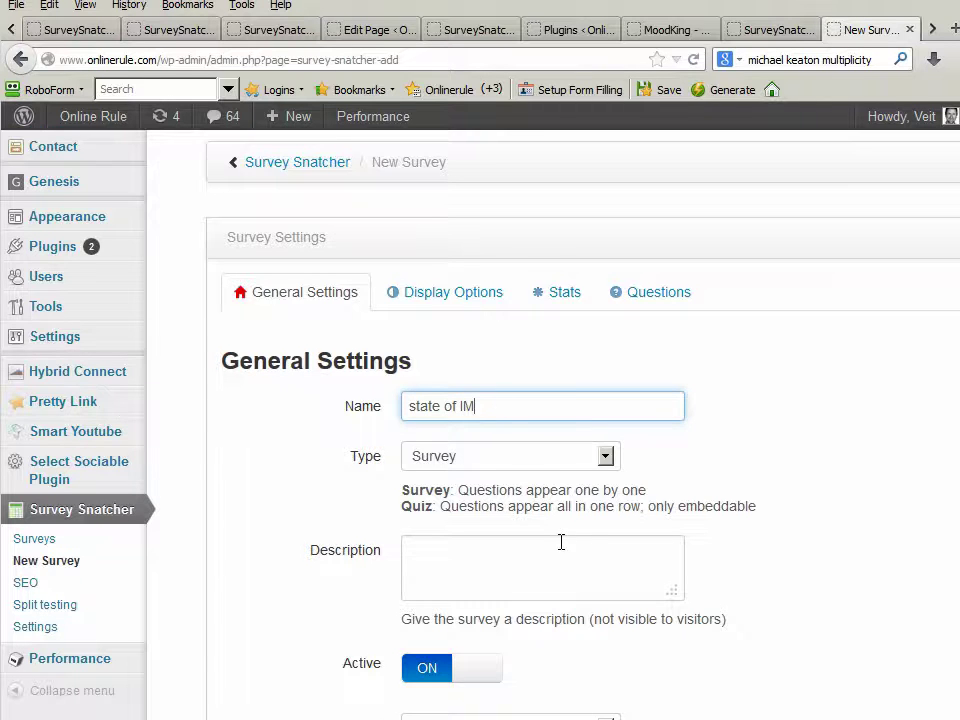
pyautogui.scroll(-4, 561, 542)
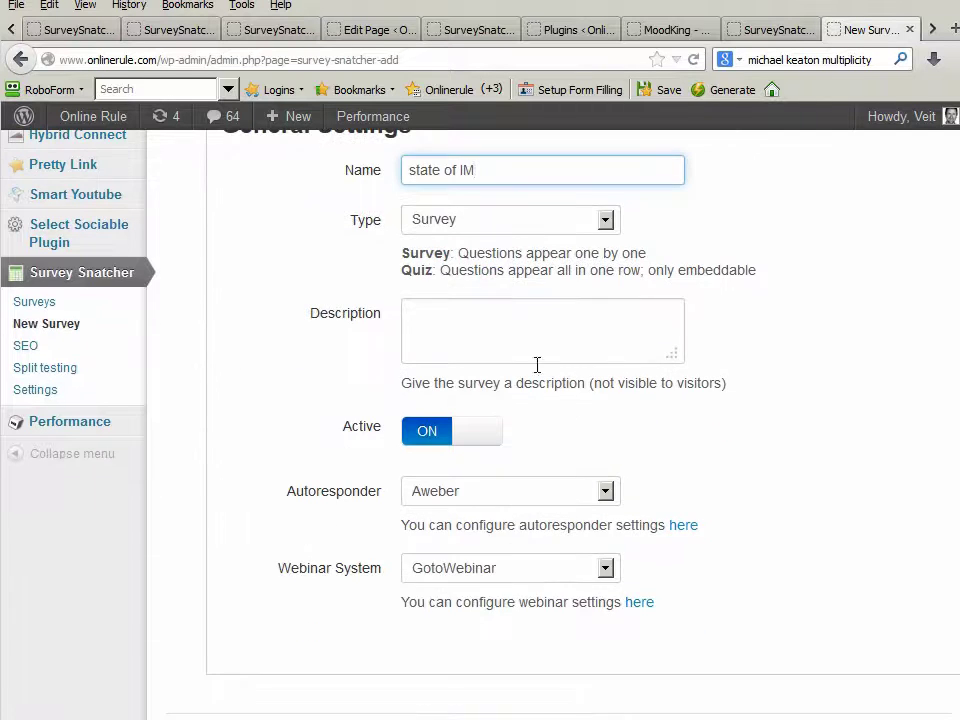
pyautogui.click(447, 500)
pyautogui.click(449, 500)
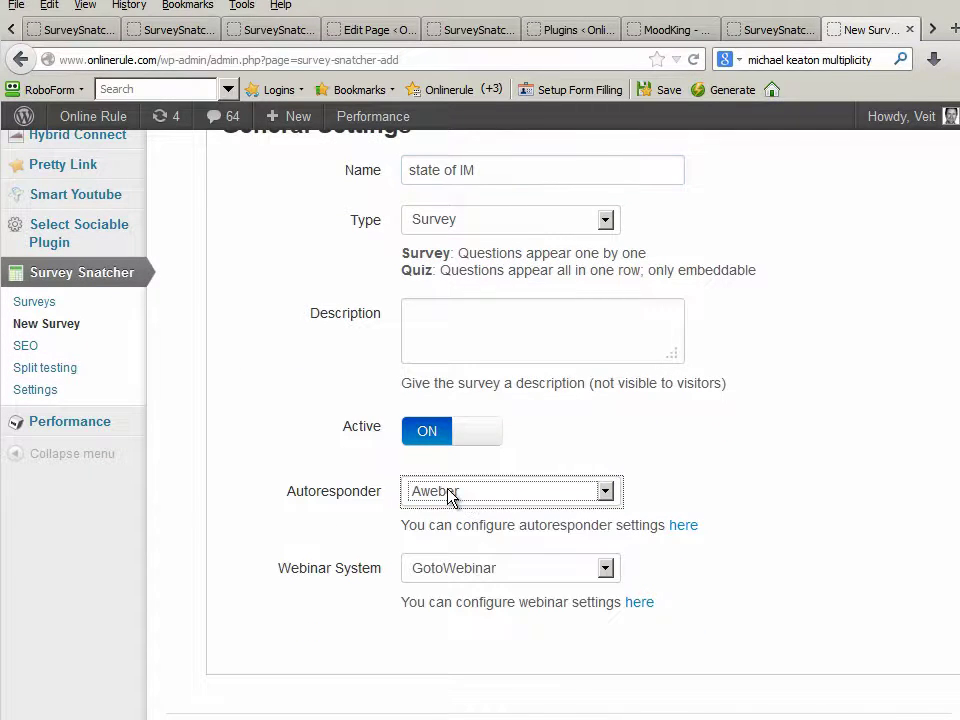
# In the display options, turn off showing the survey everywhere and show it on the Home Page.
pyautogui.scroll(6, 835, 416)
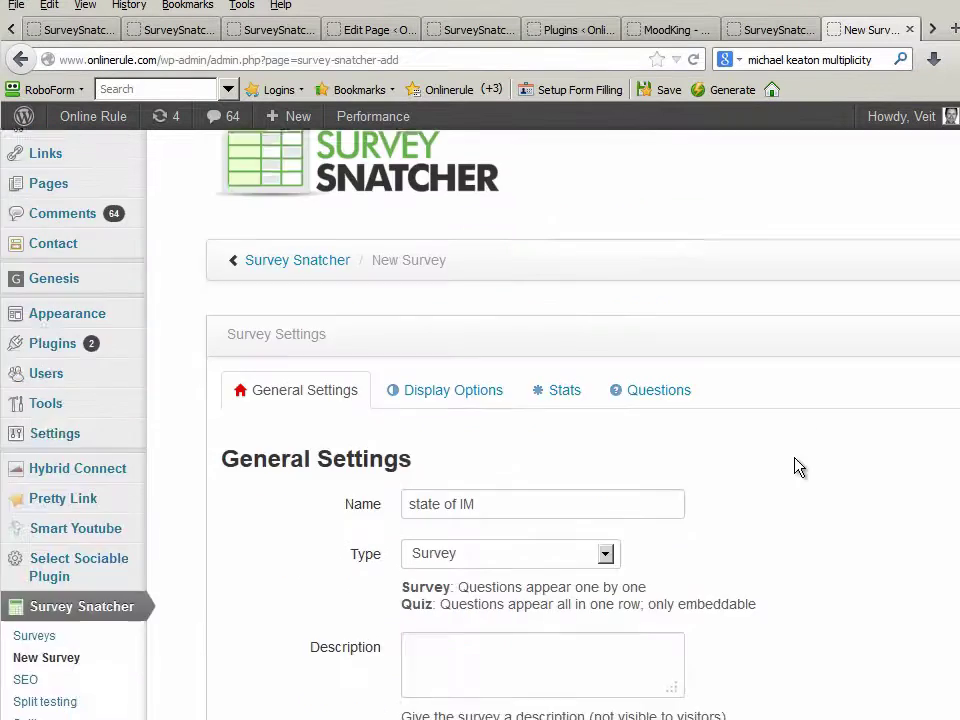
pyautogui.click(461, 442)
pyautogui.scroll(-4, 786, 516)
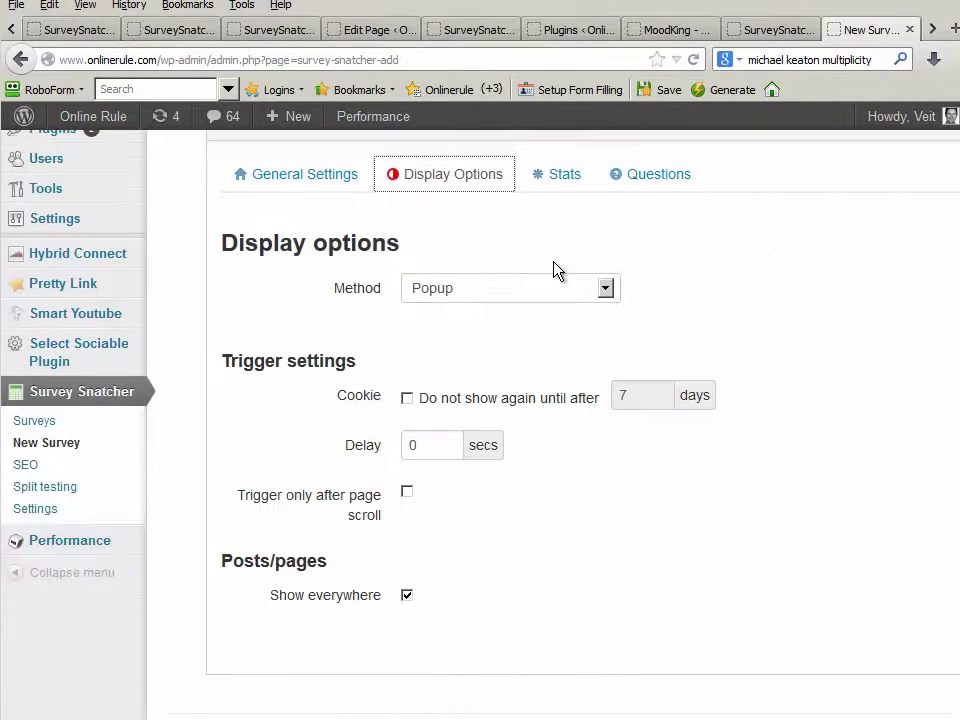
pyautogui.click(407, 596)
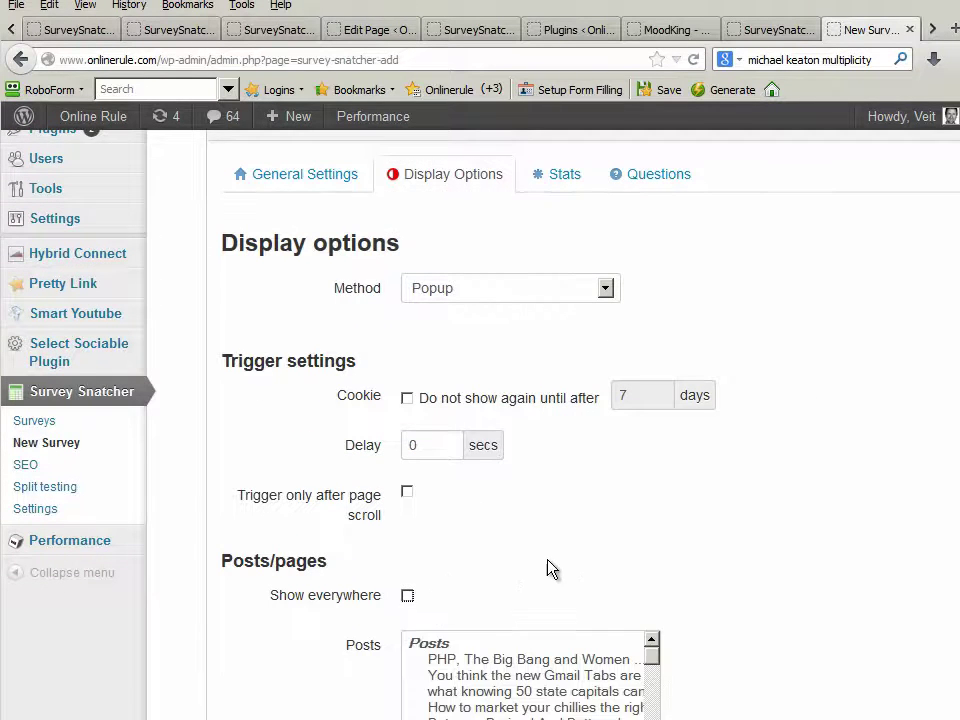
pyautogui.scroll(-5, 549, 568)
pyautogui.scroll(-2, 549, 560)
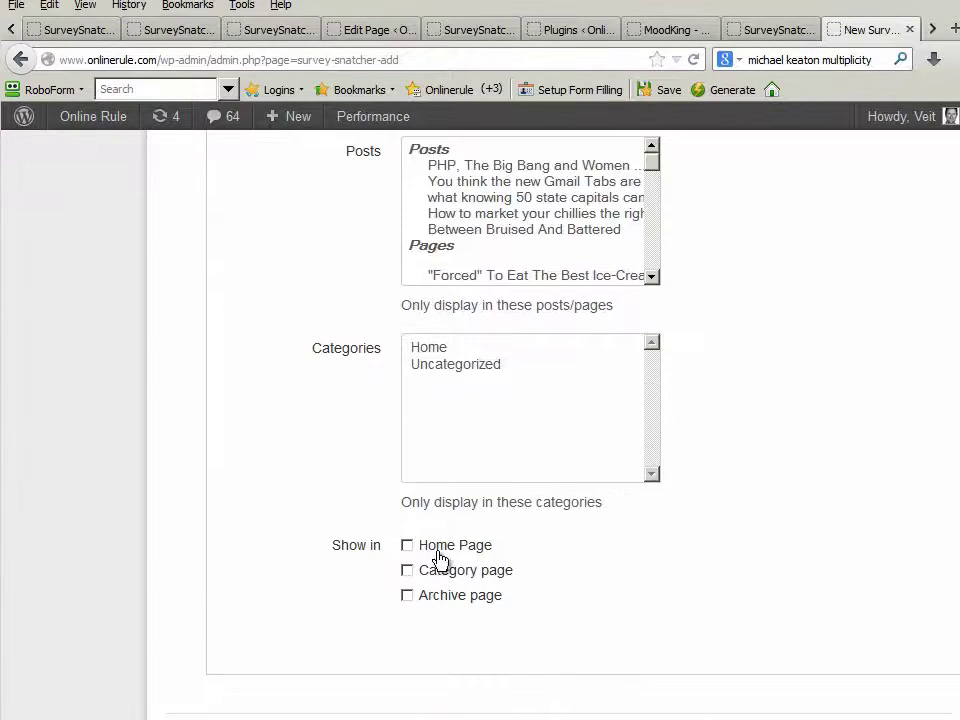
pyautogui.click(408, 545)
# Add two multiple choice questions to the survey.
pyautogui.scroll(2, 762, 468)
pyautogui.scroll(8, 762, 468)
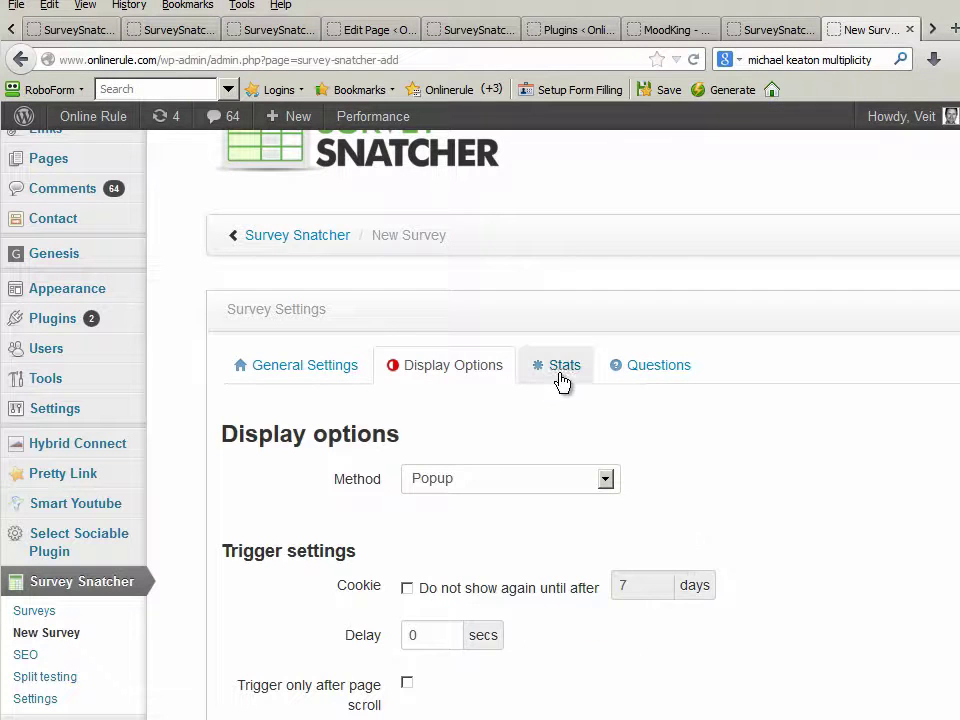
pyautogui.click(656, 372)
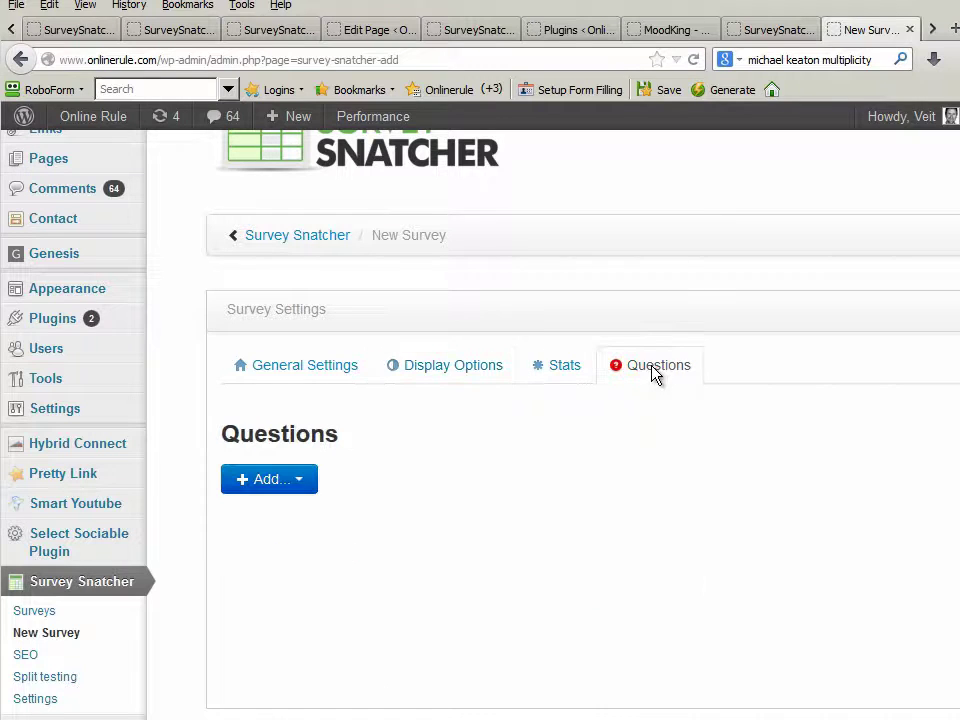
pyautogui.click(298, 482)
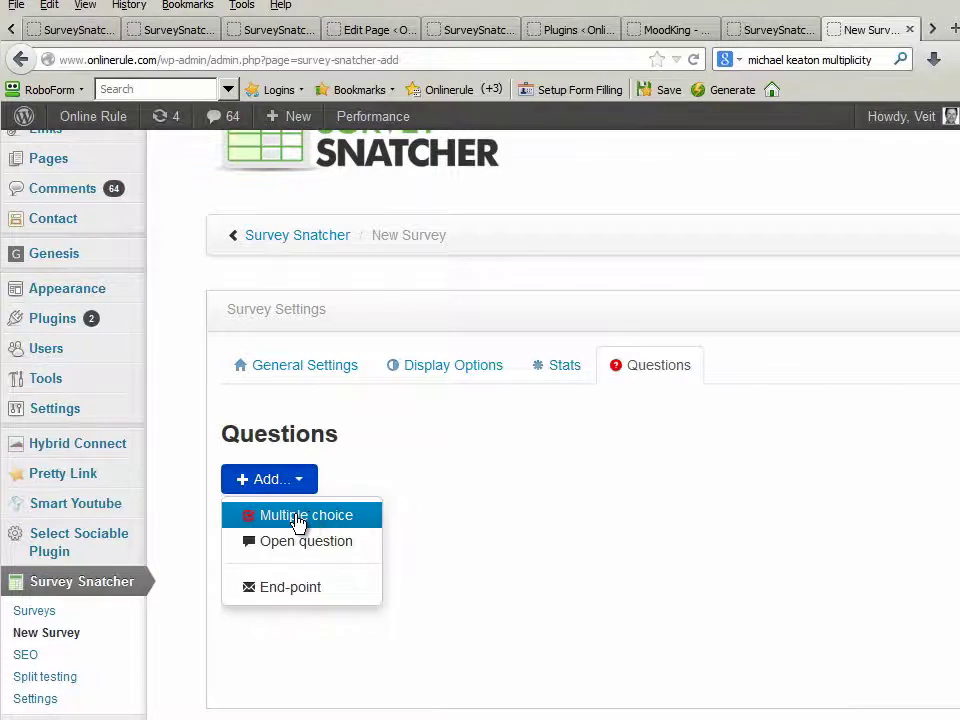
pyautogui.click(302, 518)
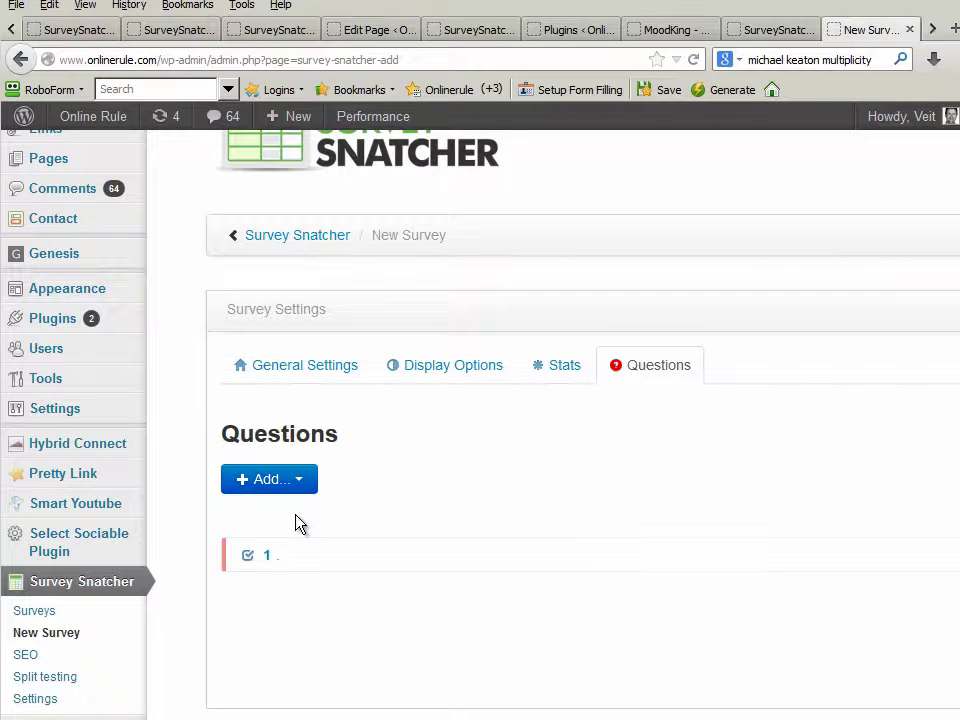
pyautogui.click(283, 482)
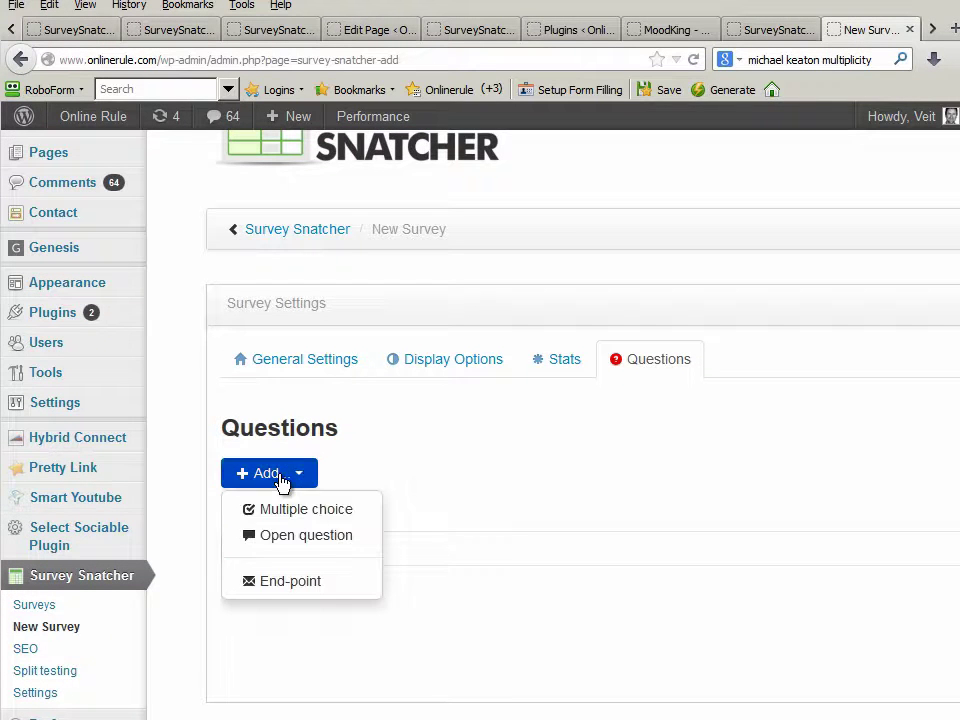
pyautogui.click(290, 512)
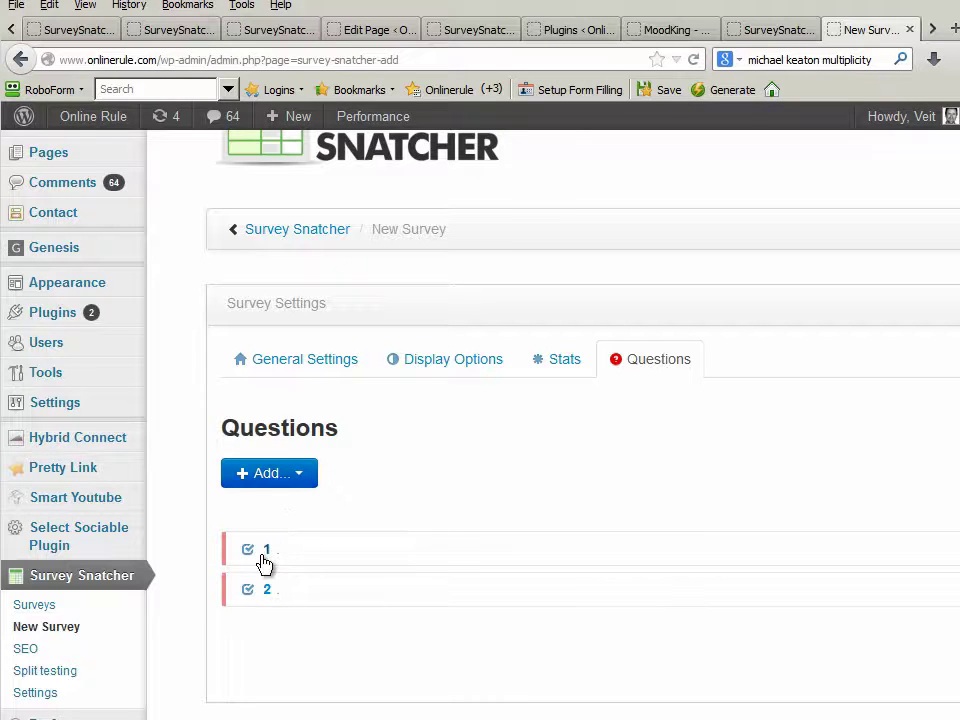
# Look through the settings of the first multiple choice question and collapse it again.
pyautogui.click(268, 558)
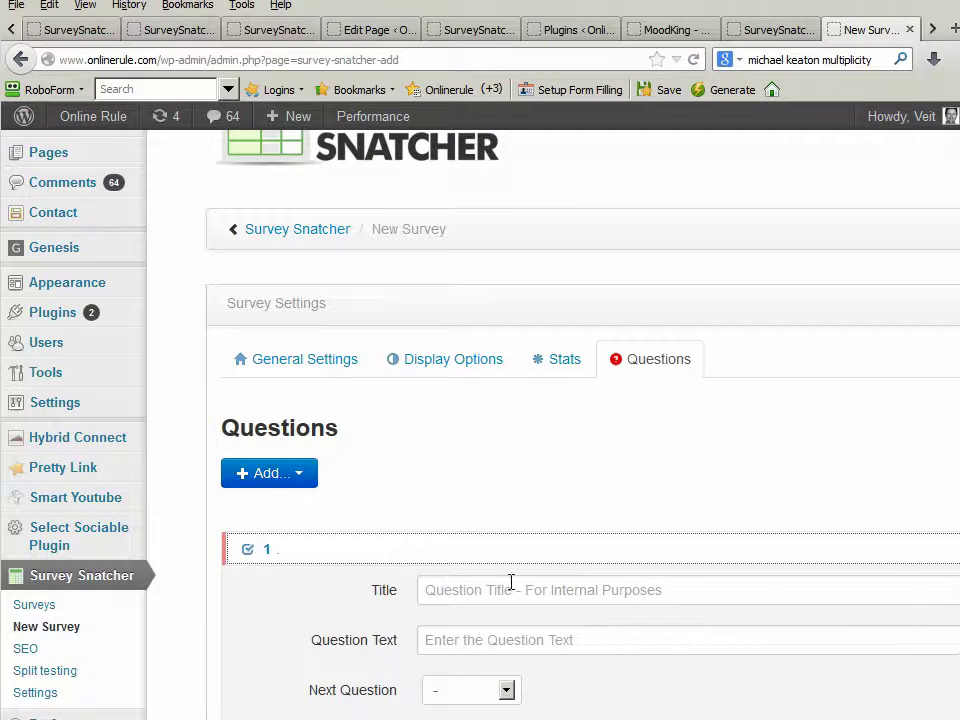
pyautogui.scroll(-3, 693, 570)
pyautogui.scroll(-3, 680, 580)
pyautogui.scroll(6, 500, 560)
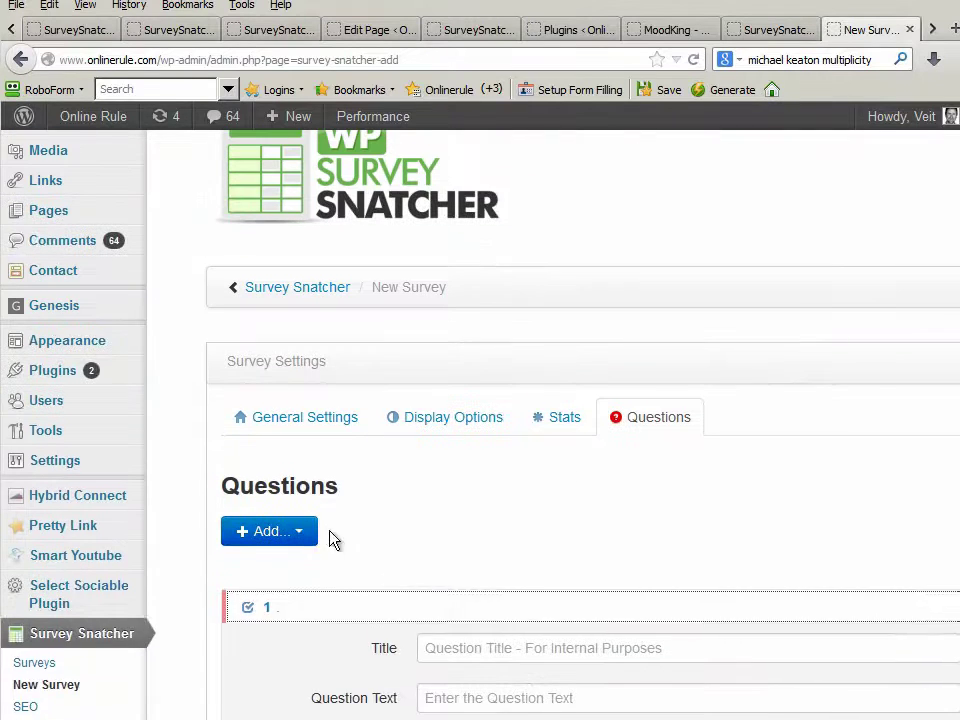
pyautogui.click(273, 610)
# Add five end-points below the two multiple choice questions.
pyautogui.scroll(-1, 508, 557)
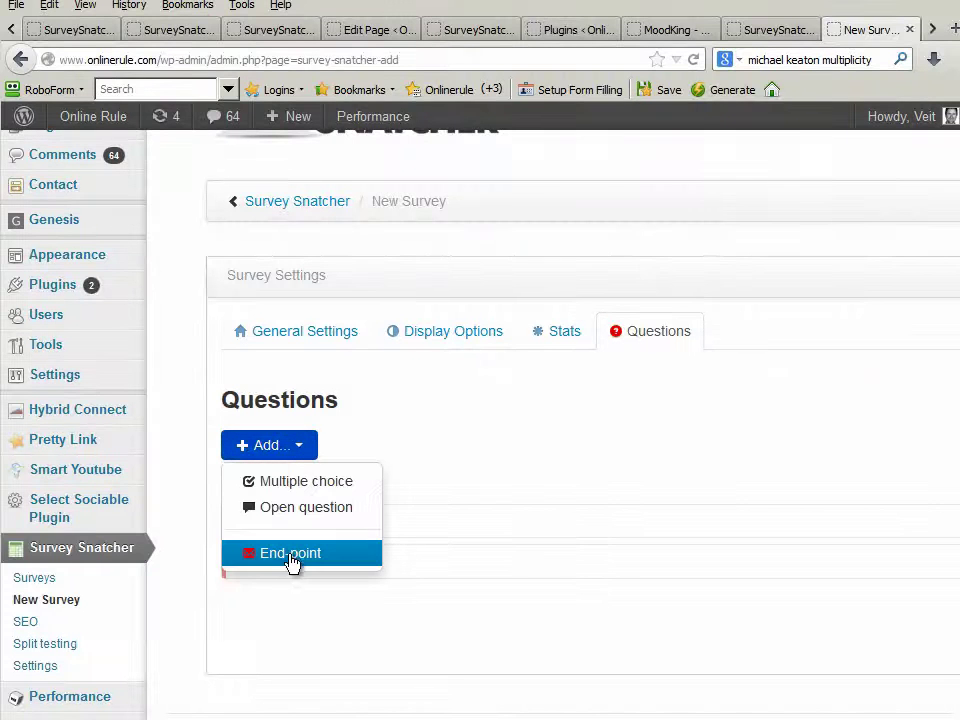
pyautogui.click(294, 558)
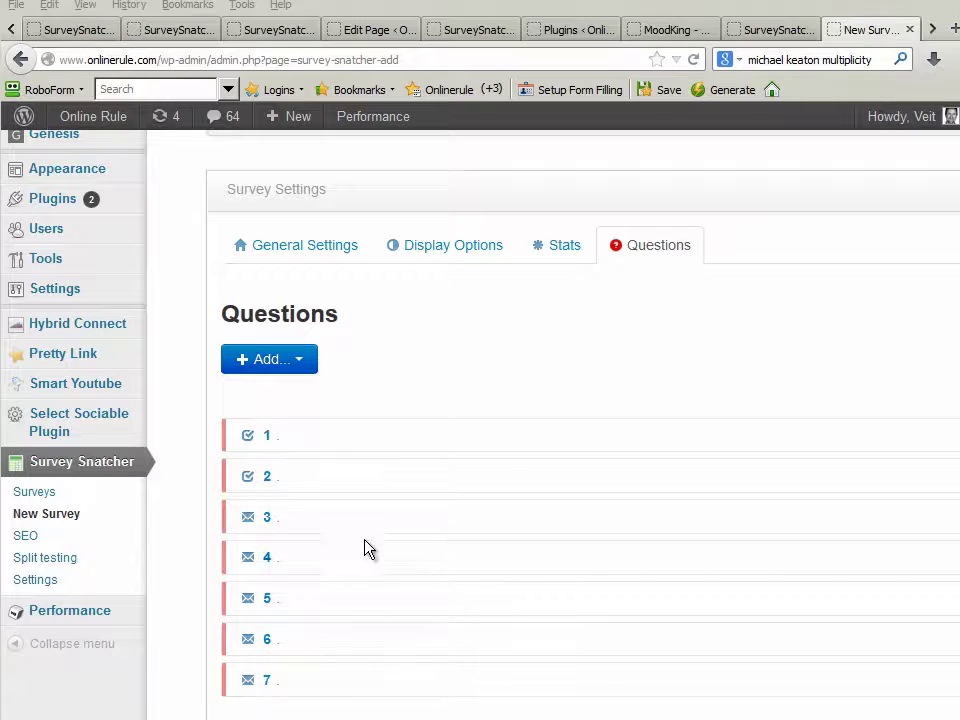
# Title the first question "Where are you currently in IM?".
pyautogui.click(266, 437)
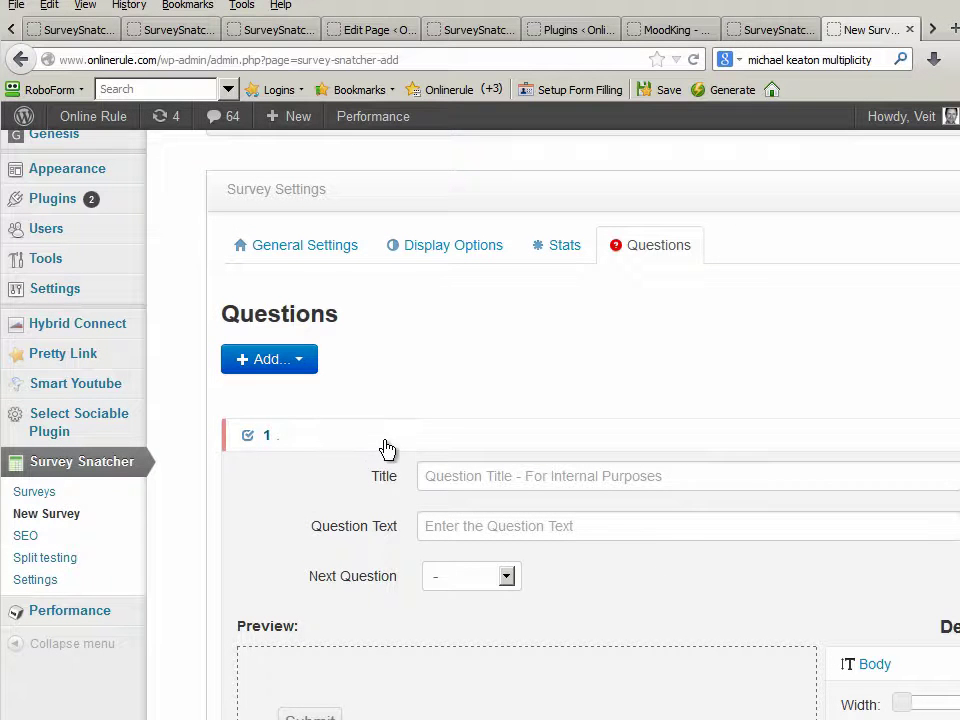
pyautogui.click(486, 476)
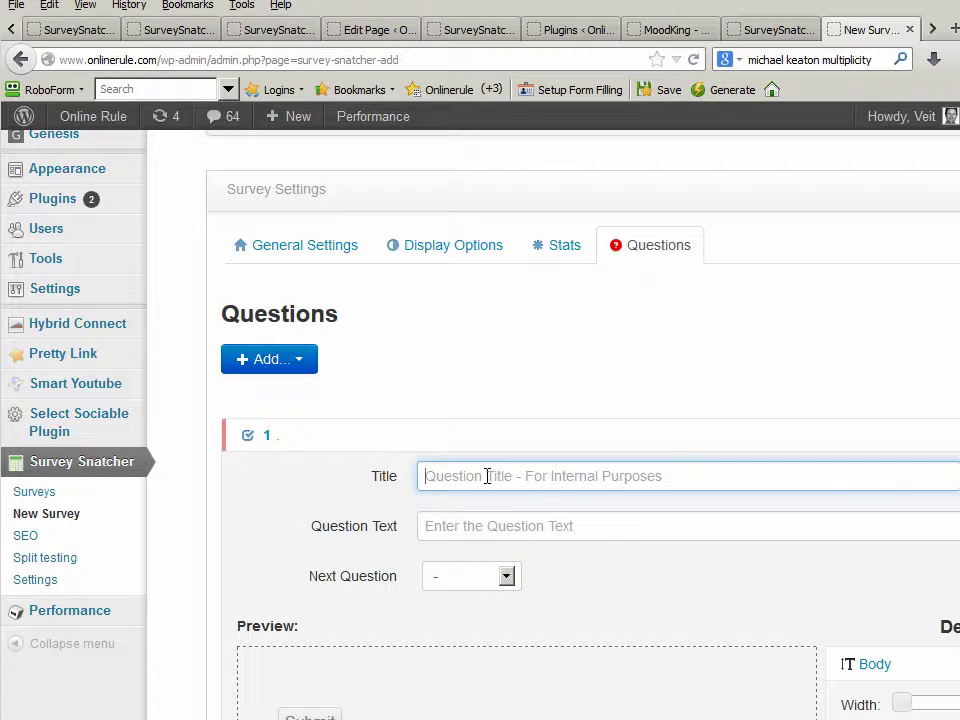
pyautogui.write('Where are you curren')
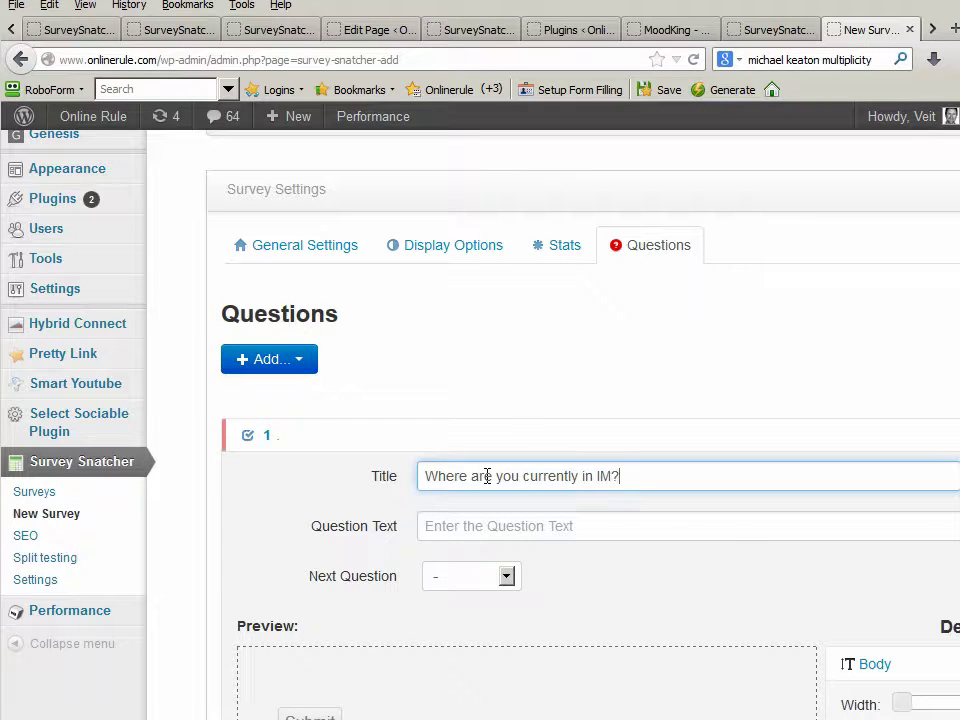
pyautogui.write('tly in IM?')
pyautogui.press('Tab')
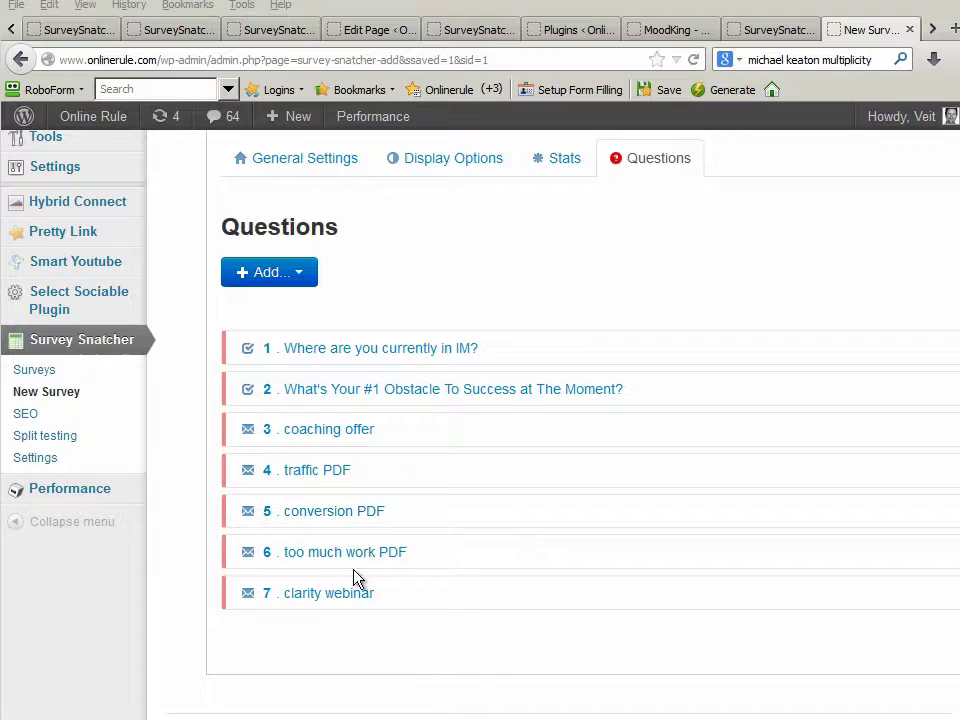
# Add three empty answer choices to the question "Where are you currently in IM?".
pyautogui.click(590, 357)
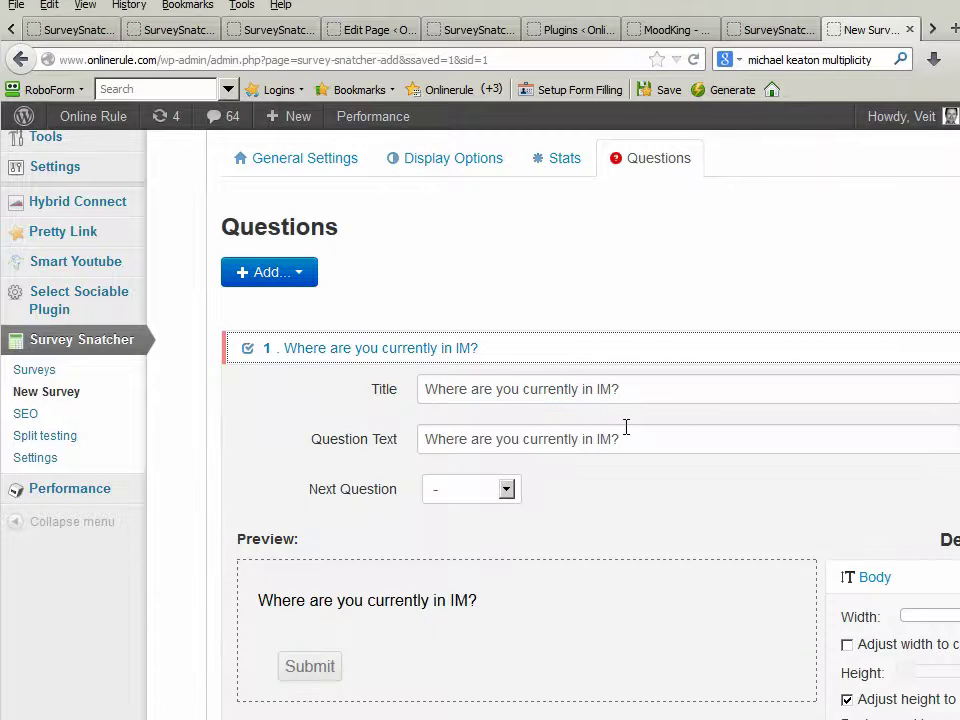
pyautogui.scroll(-12, 574, 414)
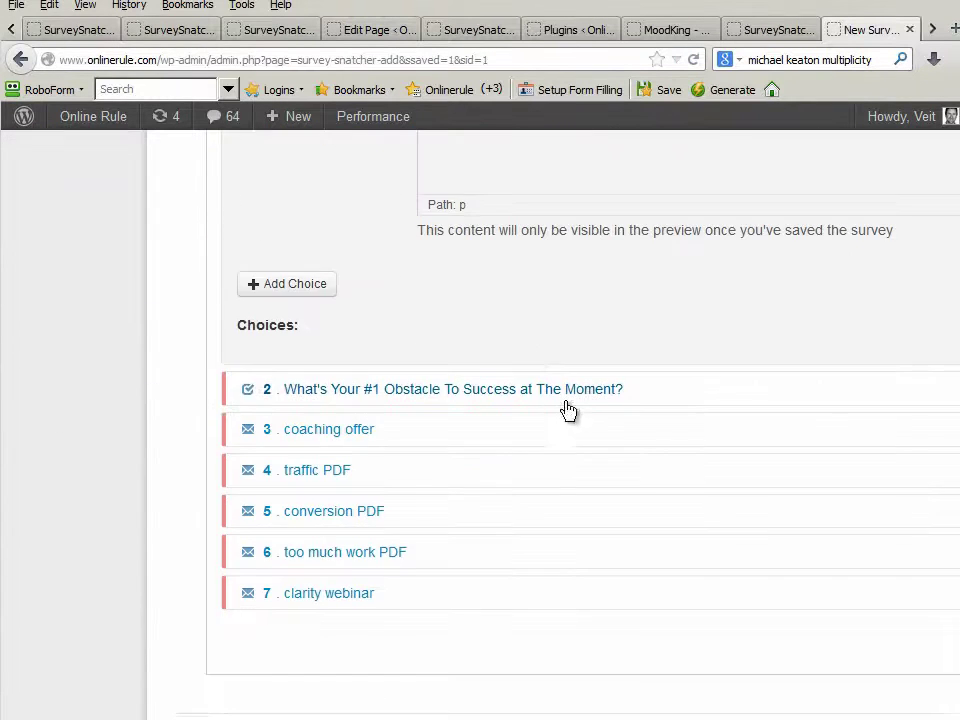
pyautogui.scroll(6, 567, 410)
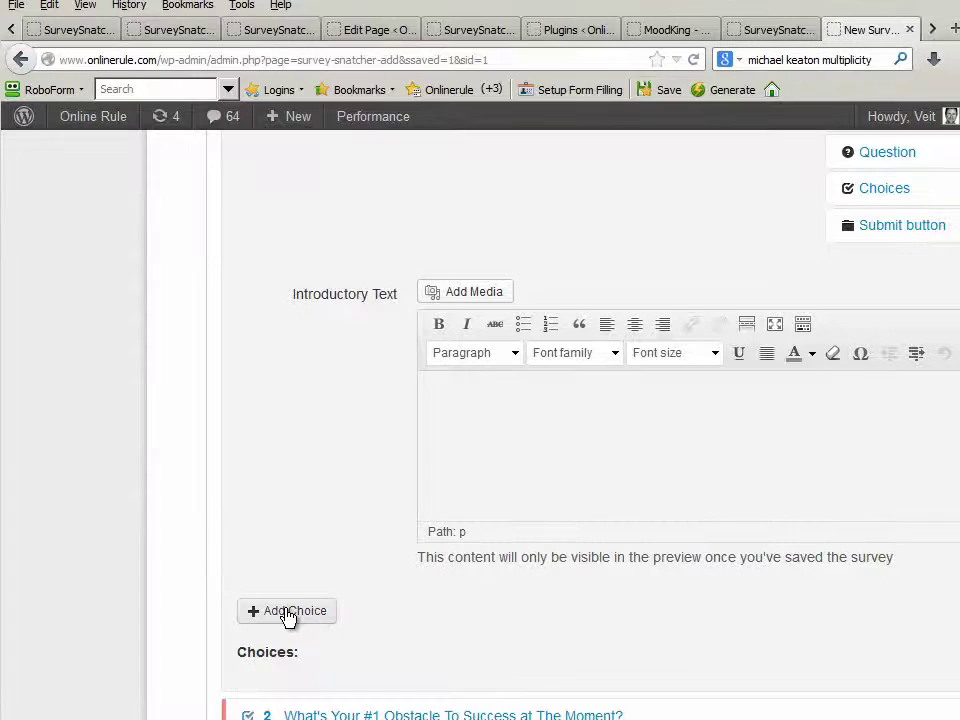
pyautogui.click(288, 613)
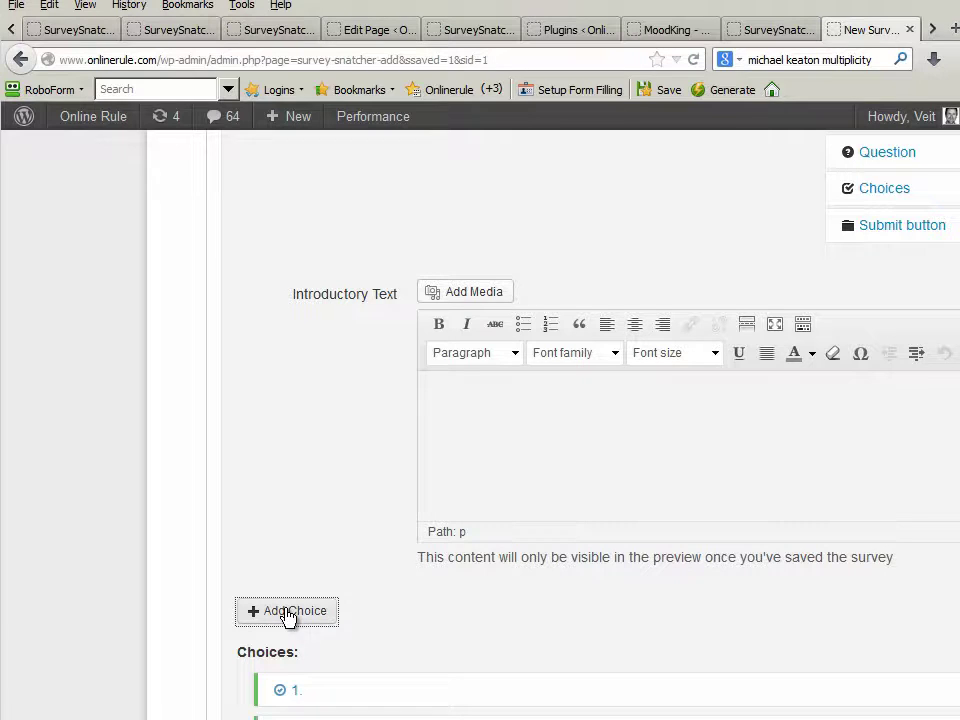
pyautogui.scroll(-5, 679, 531)
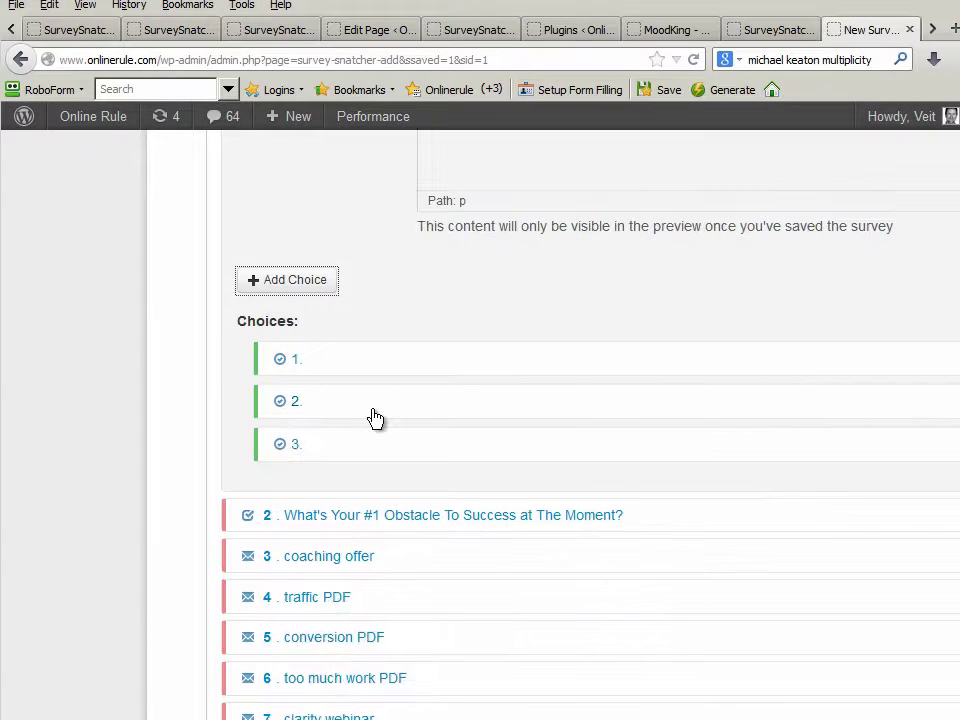
# Word the three choices as knowing exactly what is needed, running into obstacles, and needing clarity, and review the question's preview and design settings.
pyautogui.click(310, 369)
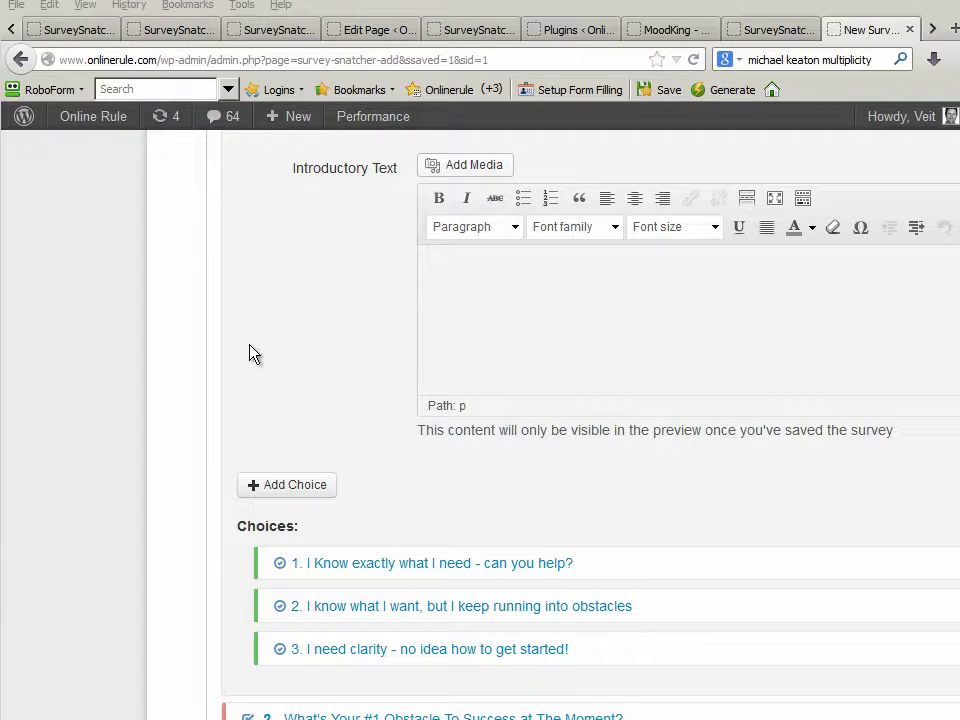
pyautogui.scroll(10, 216, 371)
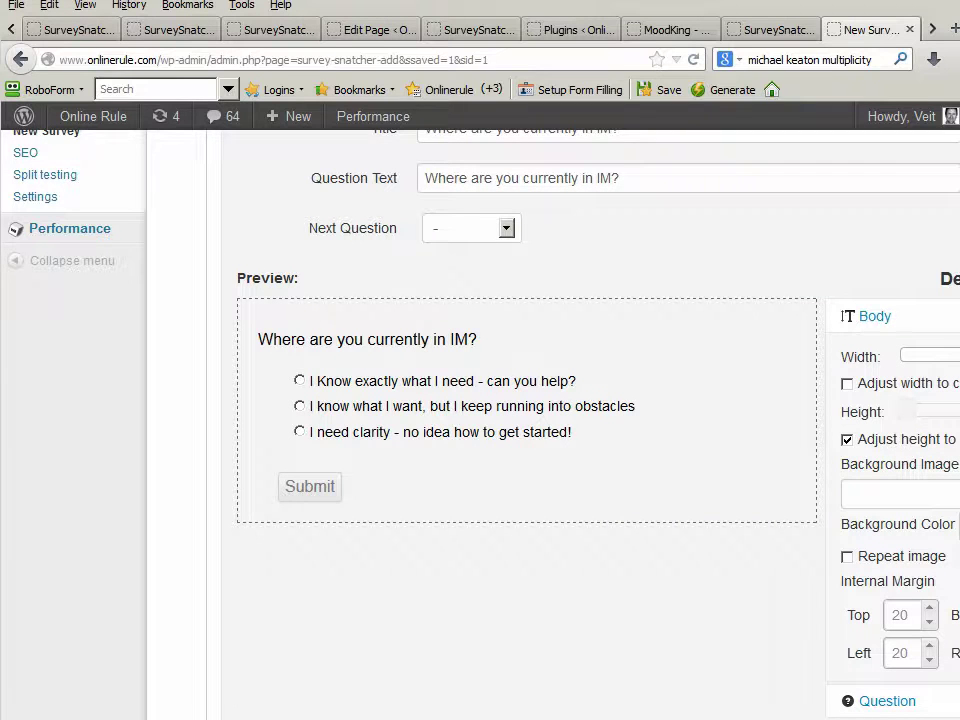
pyautogui.hscroll(4, 781, 464)
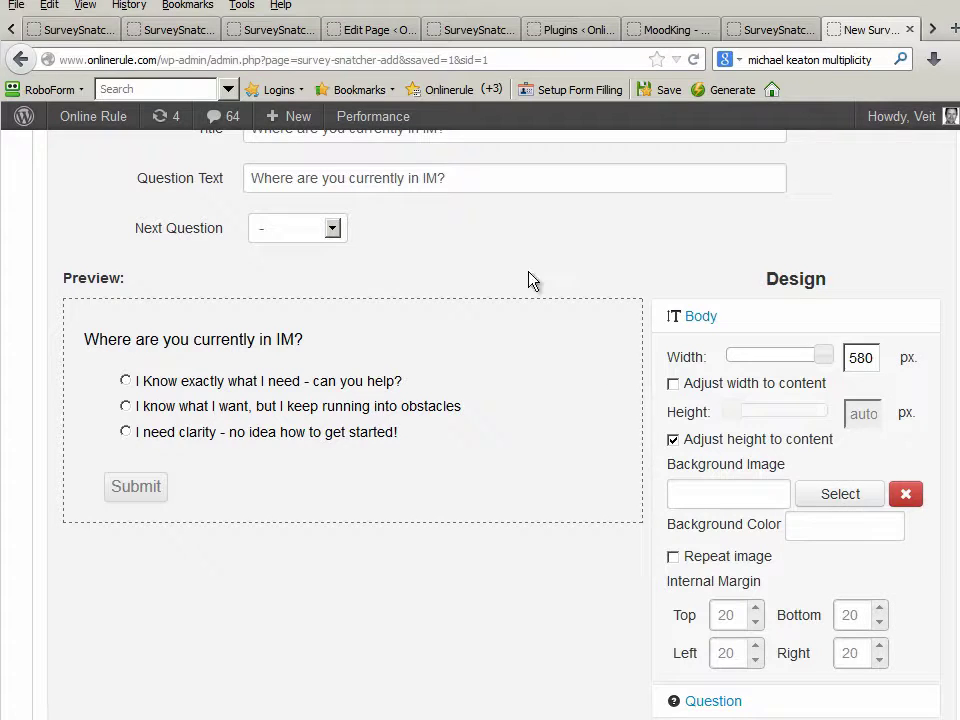
# Route the first choice, "I Know exactly what I need - can you help?", to the coaching offer.
pyautogui.scroll(-10, 520, 515)
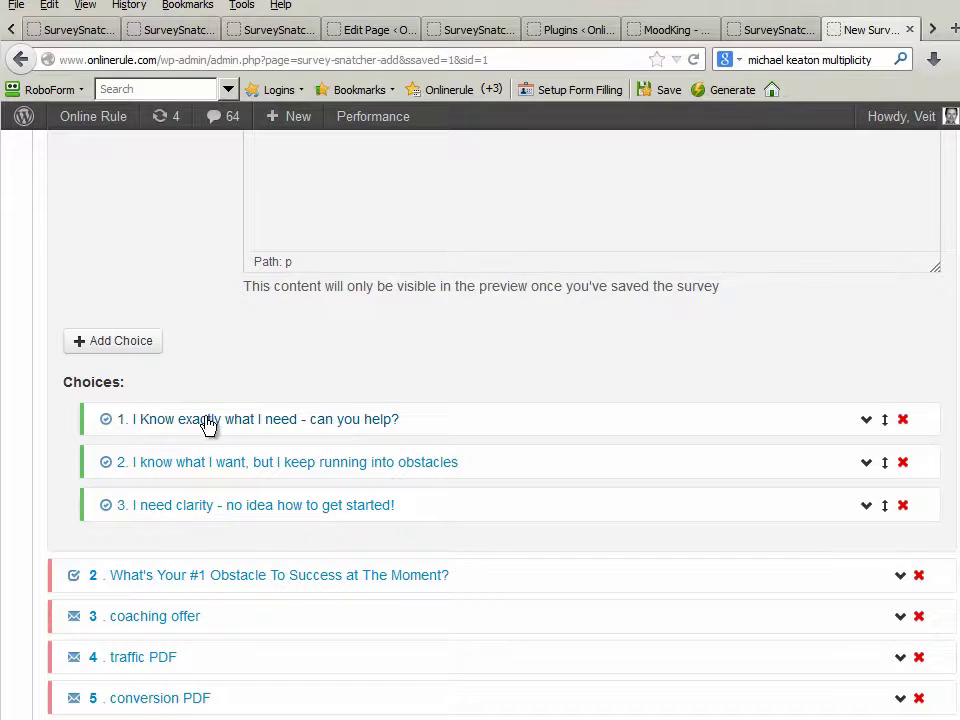
pyautogui.click(866, 421)
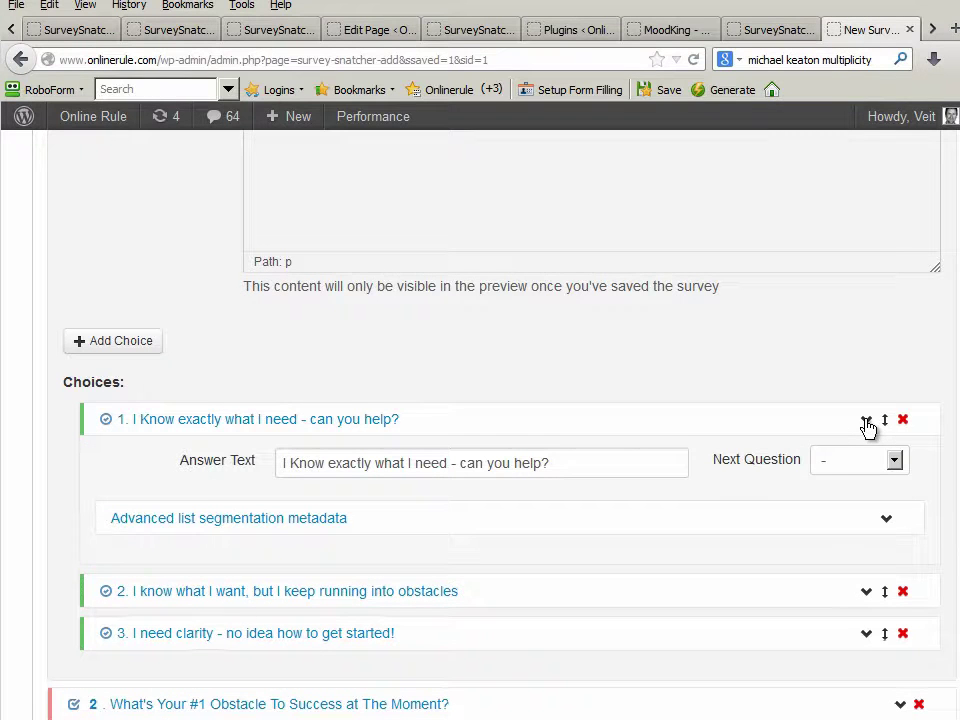
pyautogui.click(849, 466)
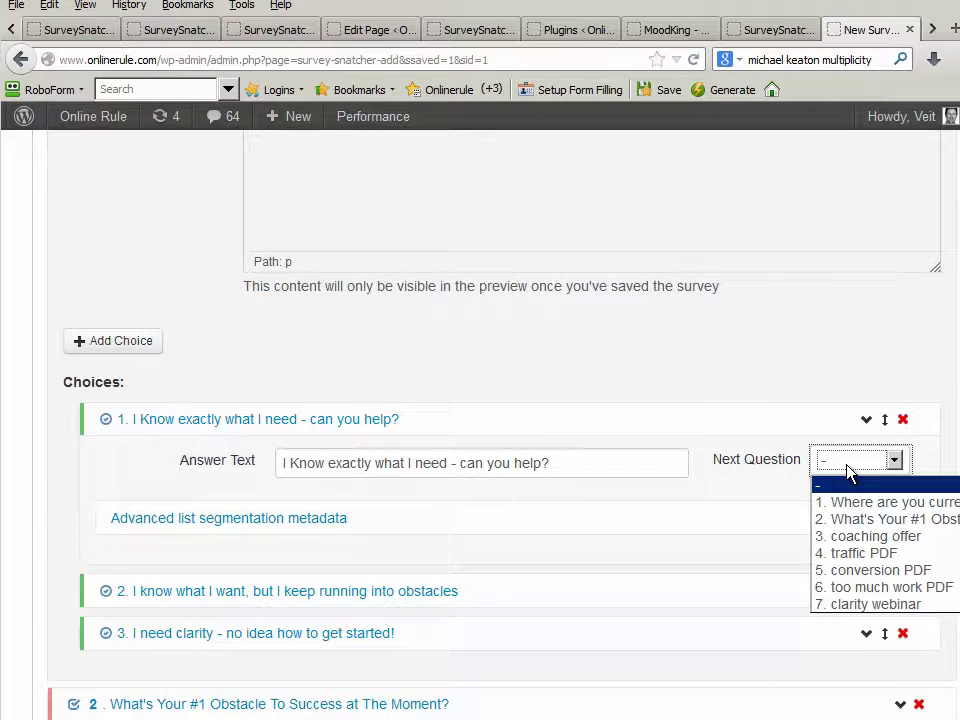
pyautogui.click(884, 539)
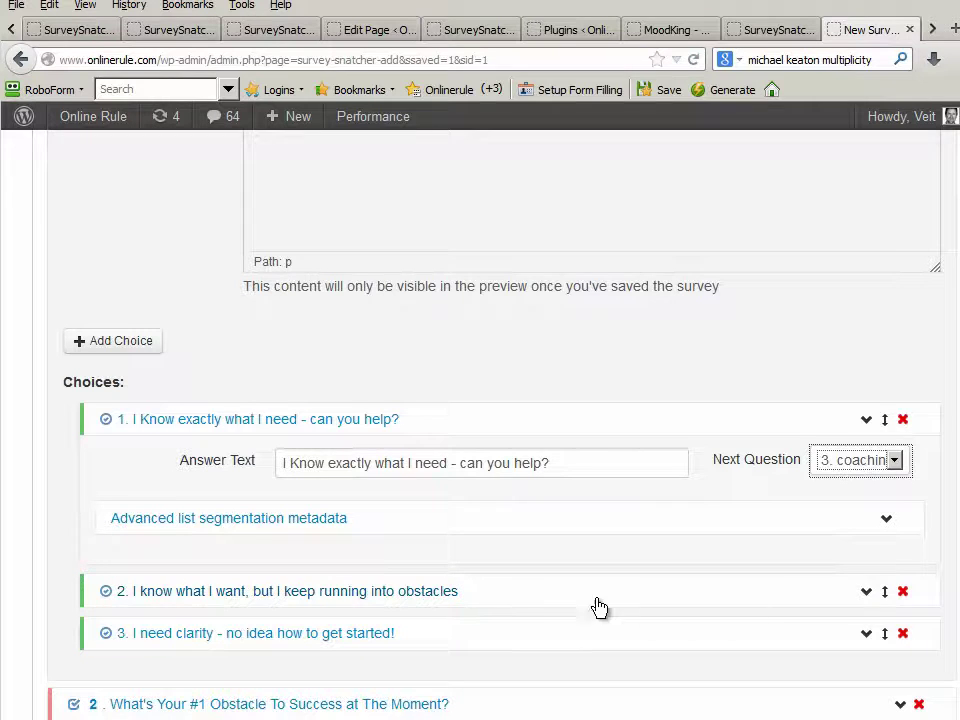
# Send the second choice, about running into obstacles, to the question "What's Your #1 Obstacle To Success at The Moment?".
pyautogui.click(866, 593)
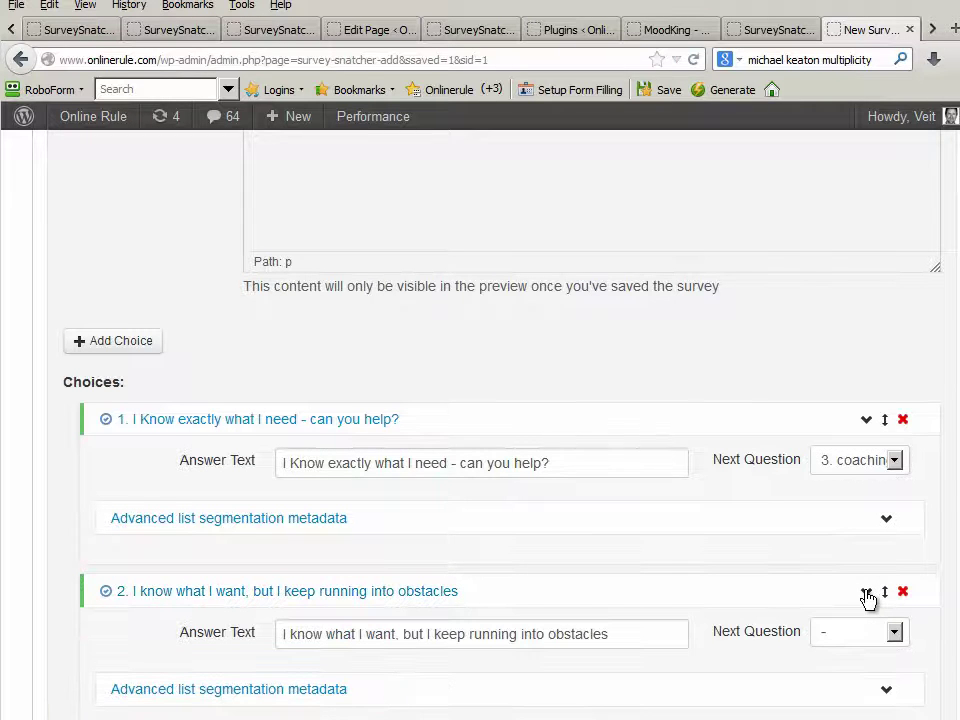
pyautogui.scroll(-1, 840, 605)
pyautogui.click(838, 585)
pyautogui.scroll(-2, 836, 582)
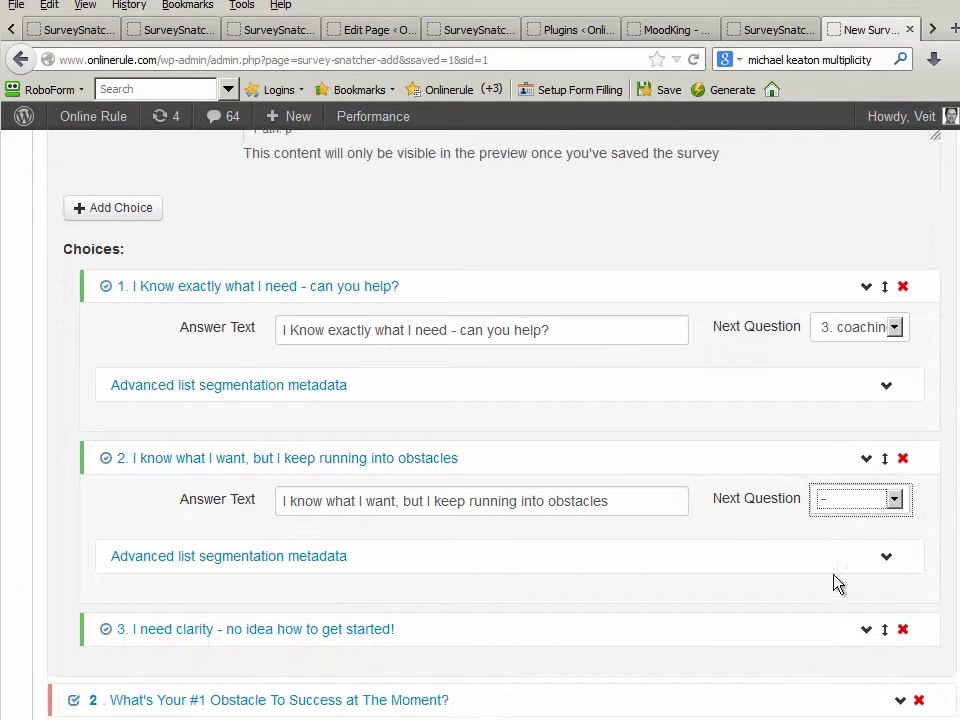
pyautogui.click(848, 490)
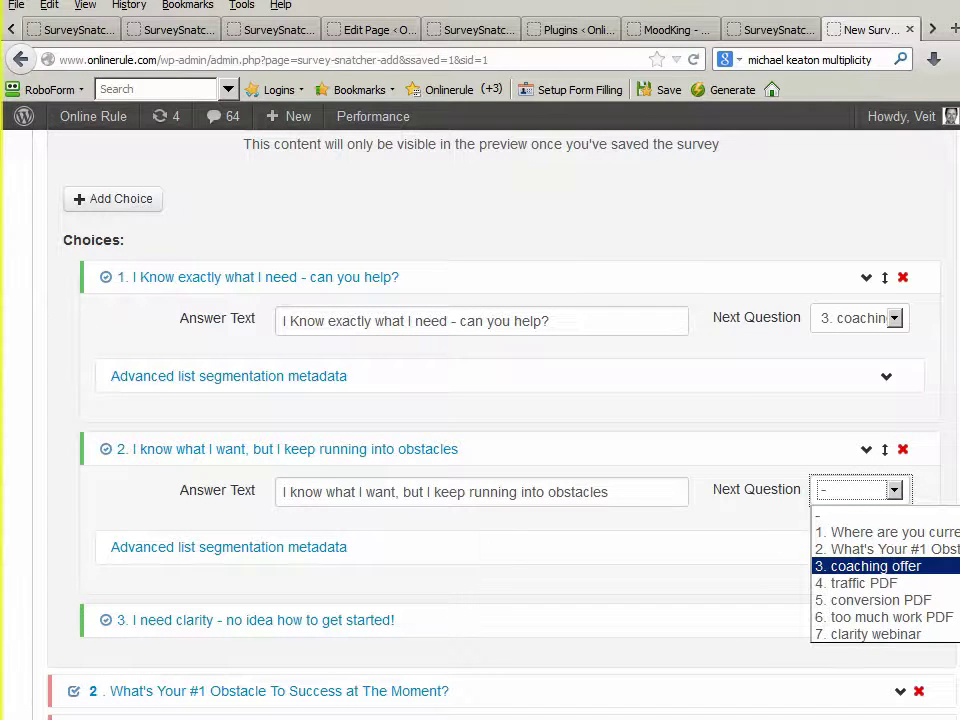
pyautogui.press('Escape')
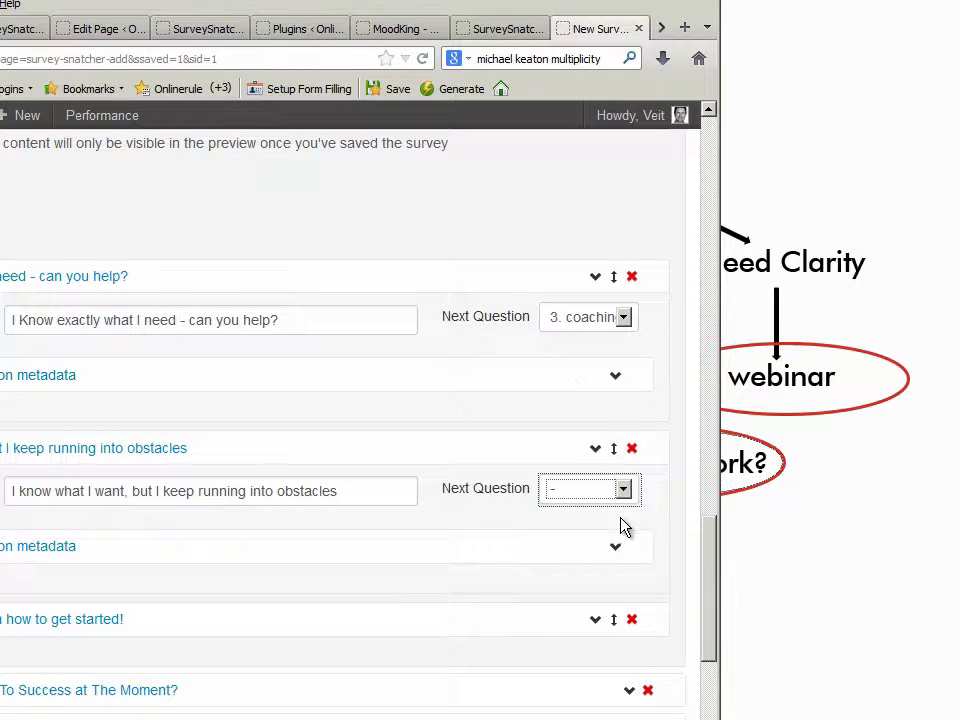
pyautogui.click(598, 497)
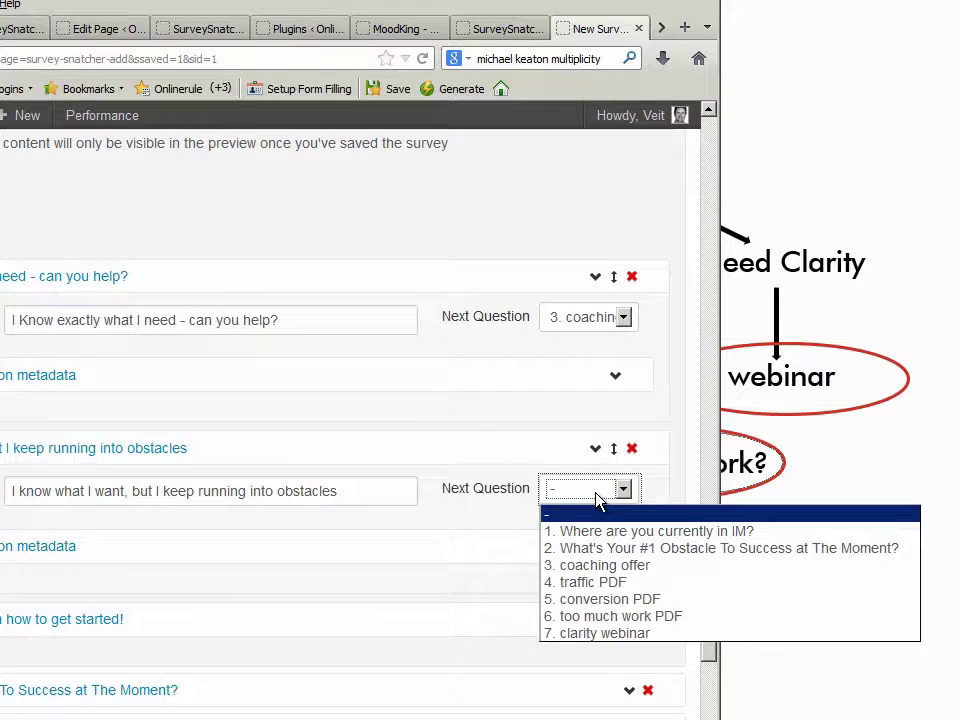
pyautogui.click(662, 556)
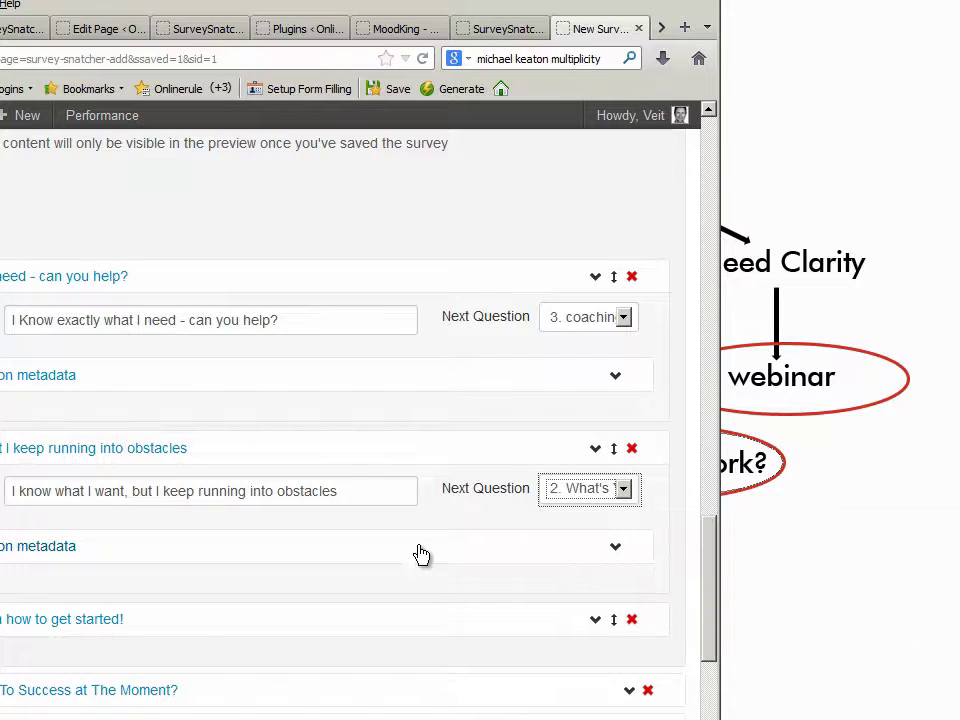
# Route the third choice, "I need clarity - no idea how to get started!", to the clarity webinar.
pyautogui.click(596, 620)
pyautogui.click(623, 662)
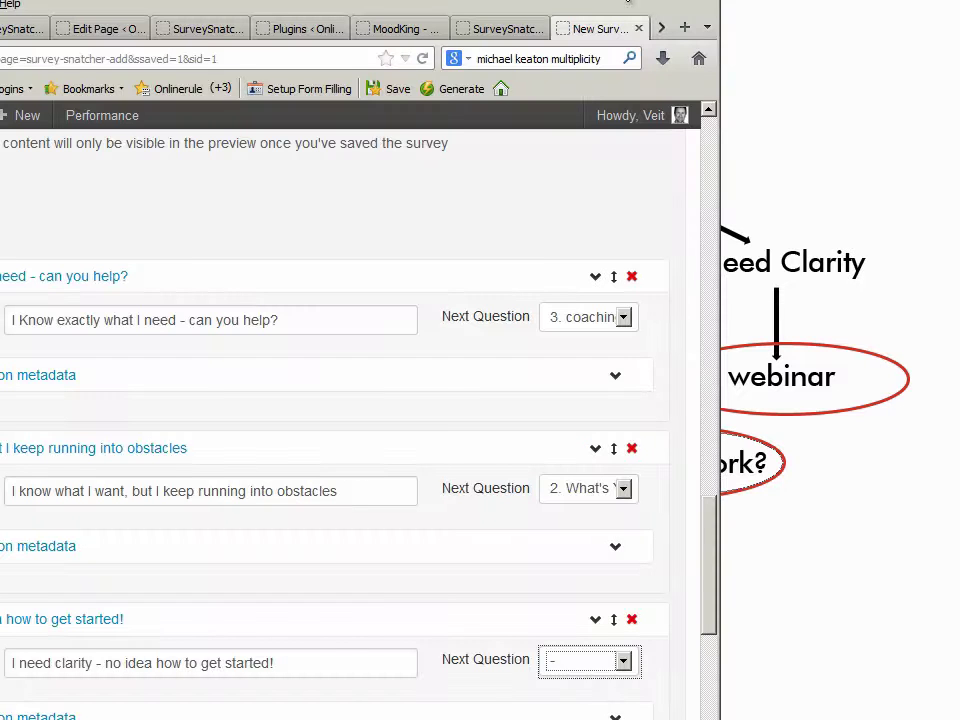
pyautogui.moveTo(697, 461); pyautogui.dragTo(697, 320)
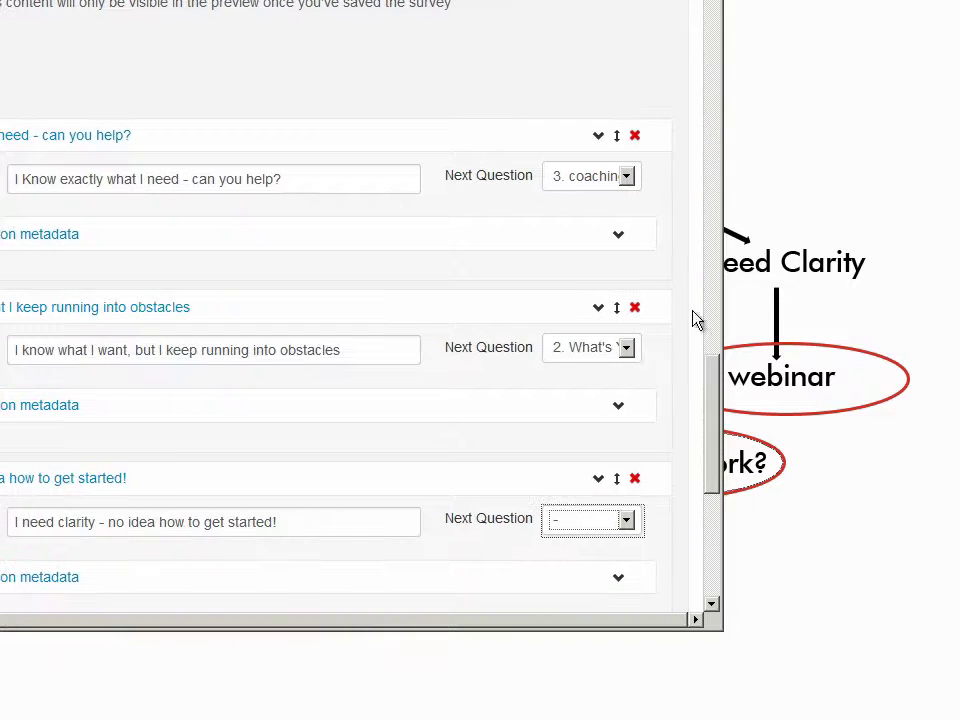
pyautogui.click(620, 522)
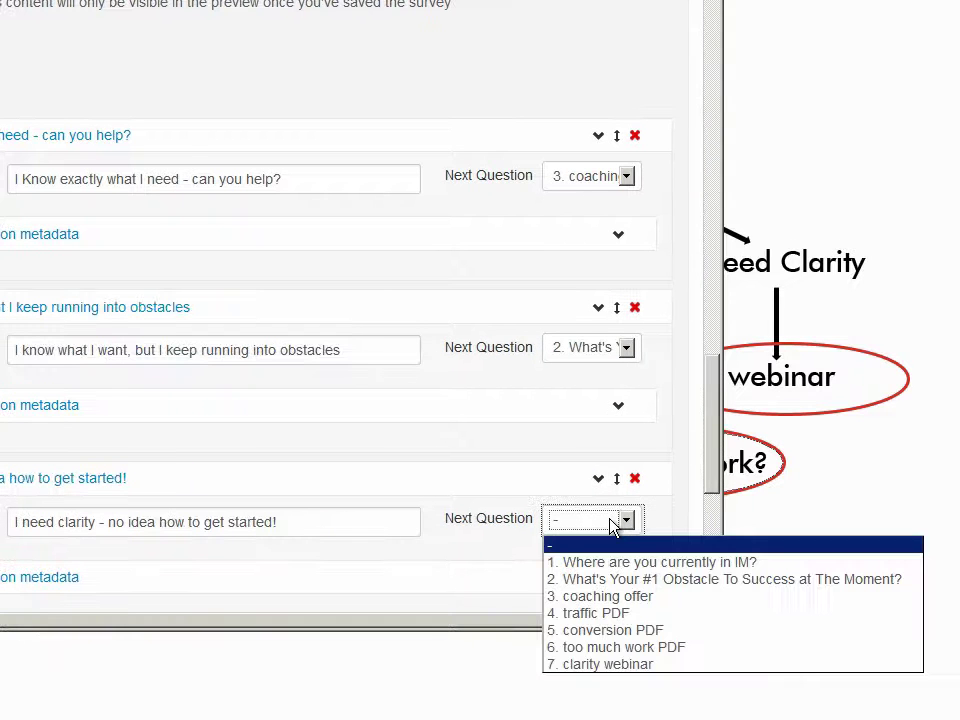
pyautogui.click(632, 664)
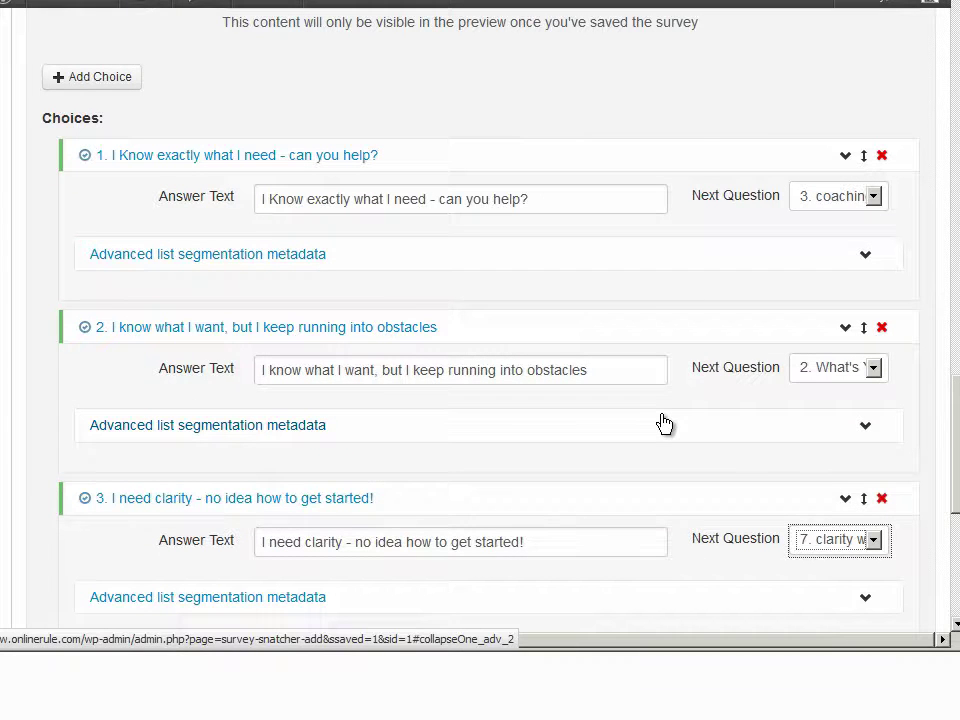
# Use vintSurfer.jpg from the media library as the background image of the question "Where are you currently in IM?".
pyautogui.scroll(-3, 681, 414)
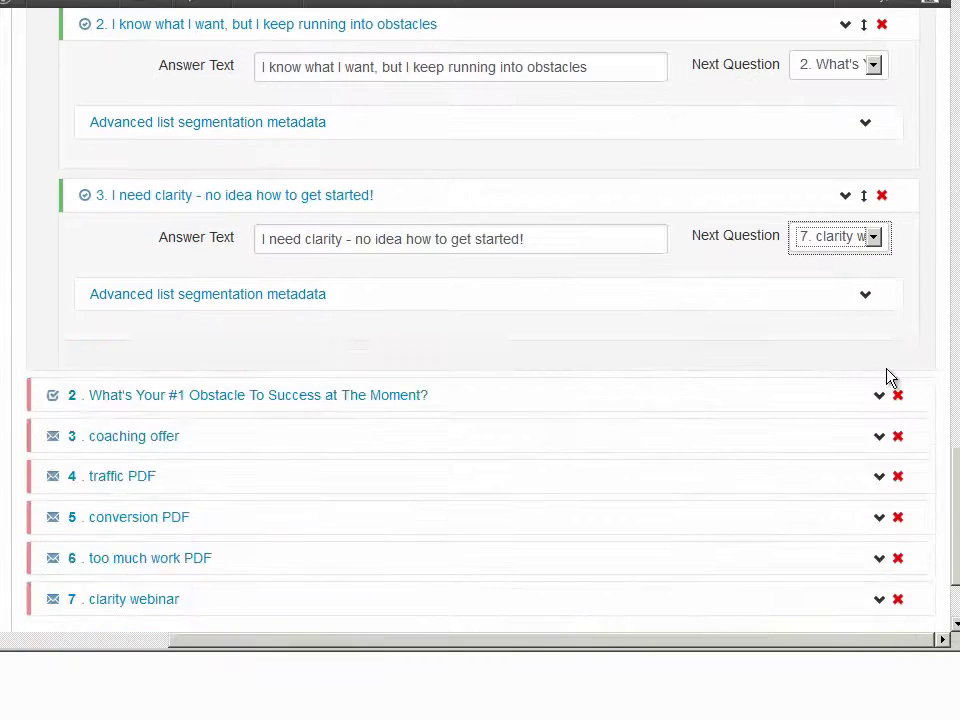
pyautogui.scroll(2, 790, 350)
pyautogui.scroll(6, 790, 350)
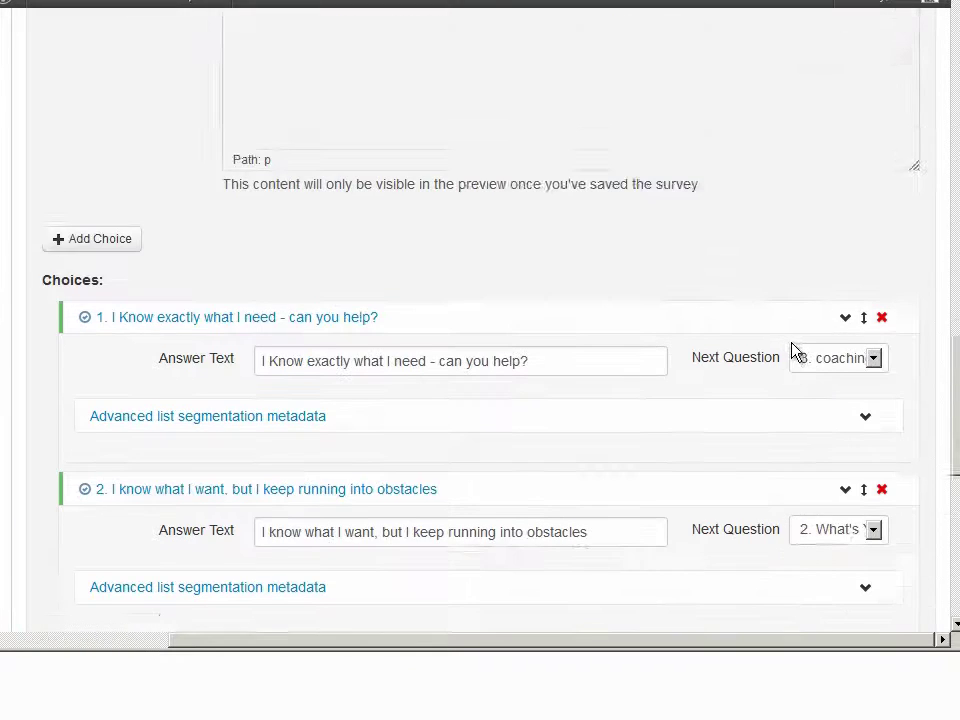
pyautogui.scroll(4, 793, 349)
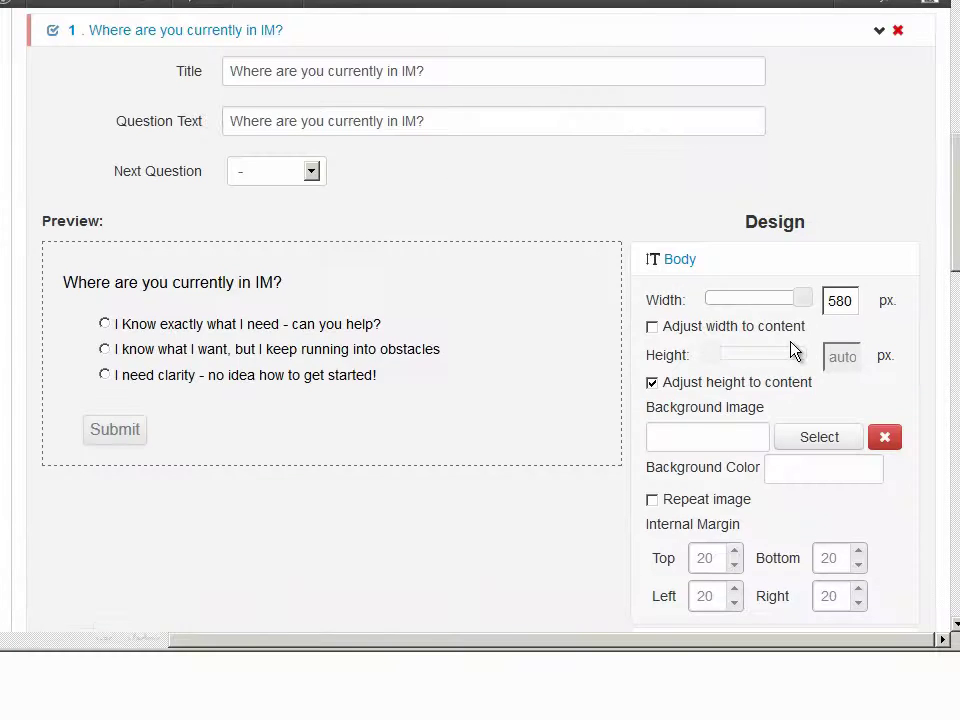
pyautogui.scroll(4, 760, 349)
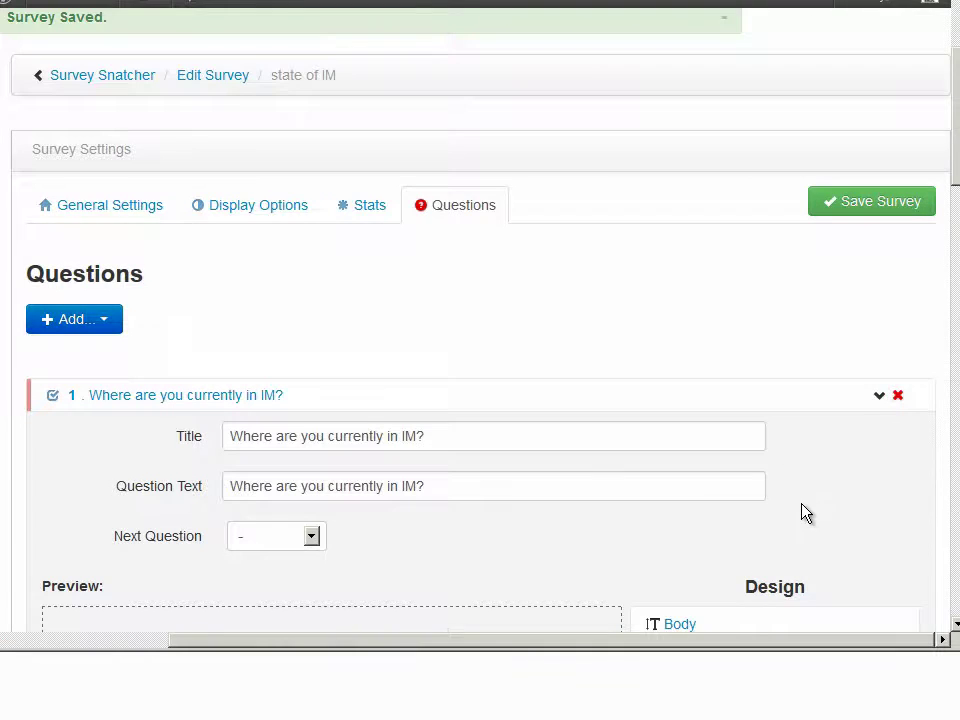
pyautogui.scroll(-3, 799, 508)
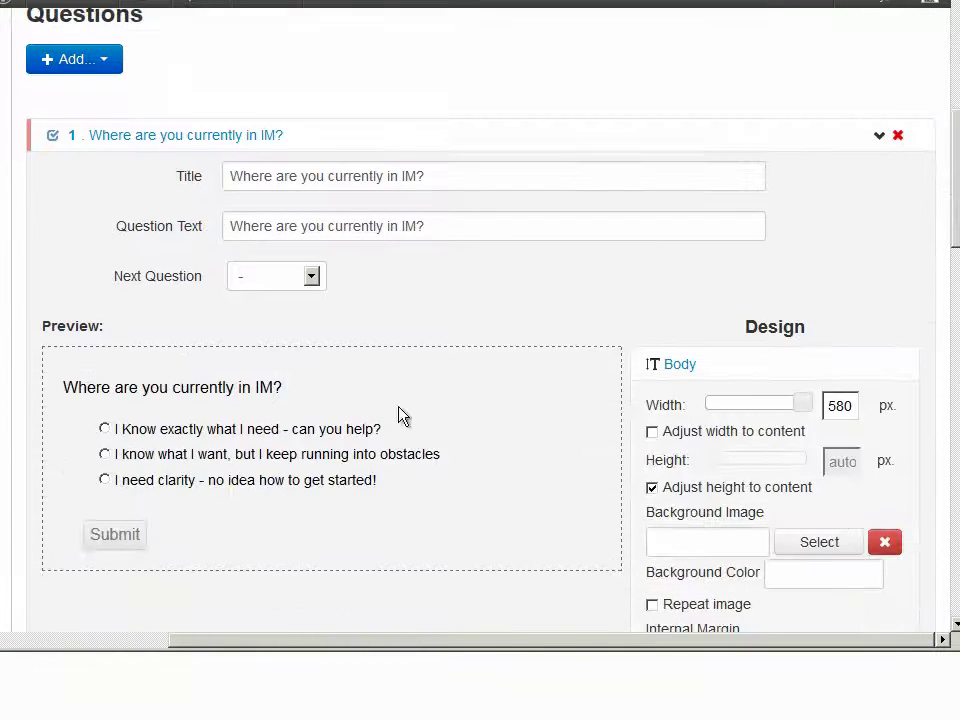
pyautogui.scroll(-2, 576, 420)
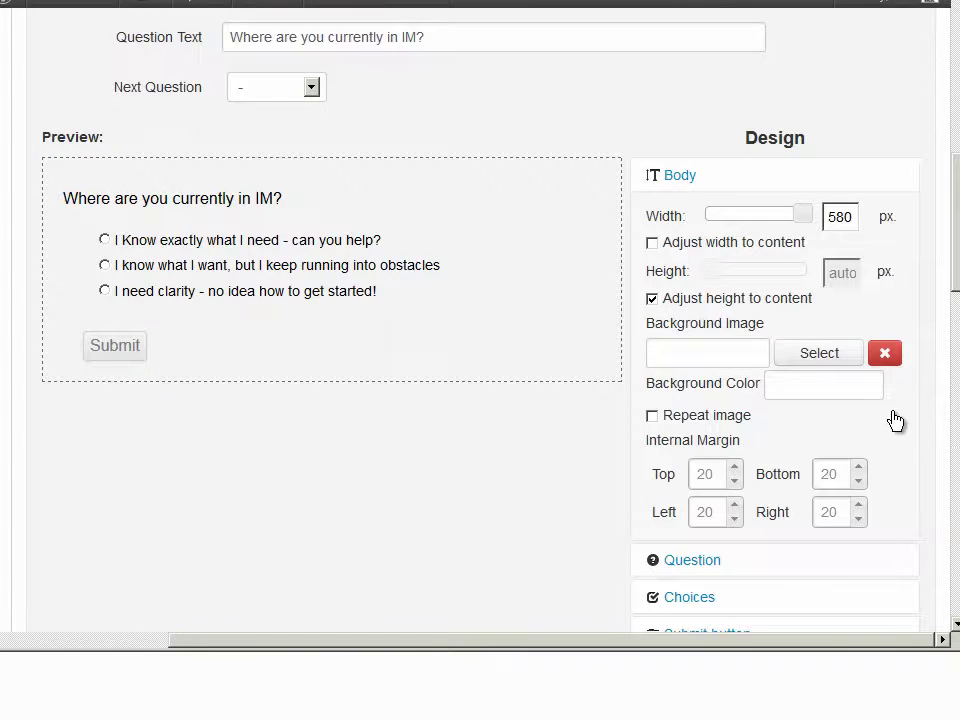
pyautogui.click(830, 360)
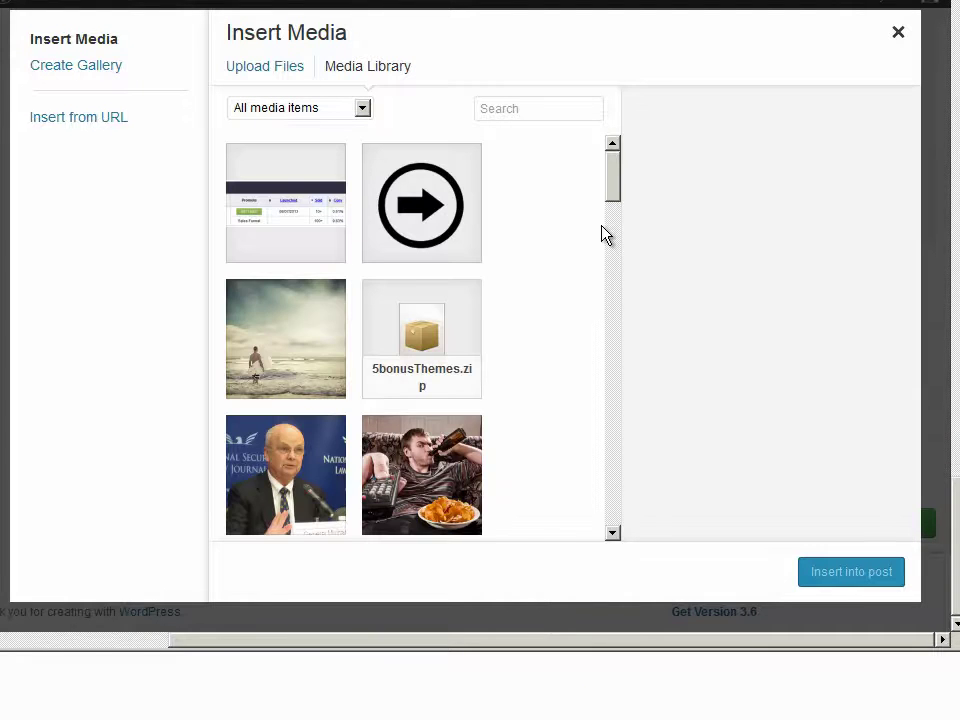
pyautogui.click(299, 346)
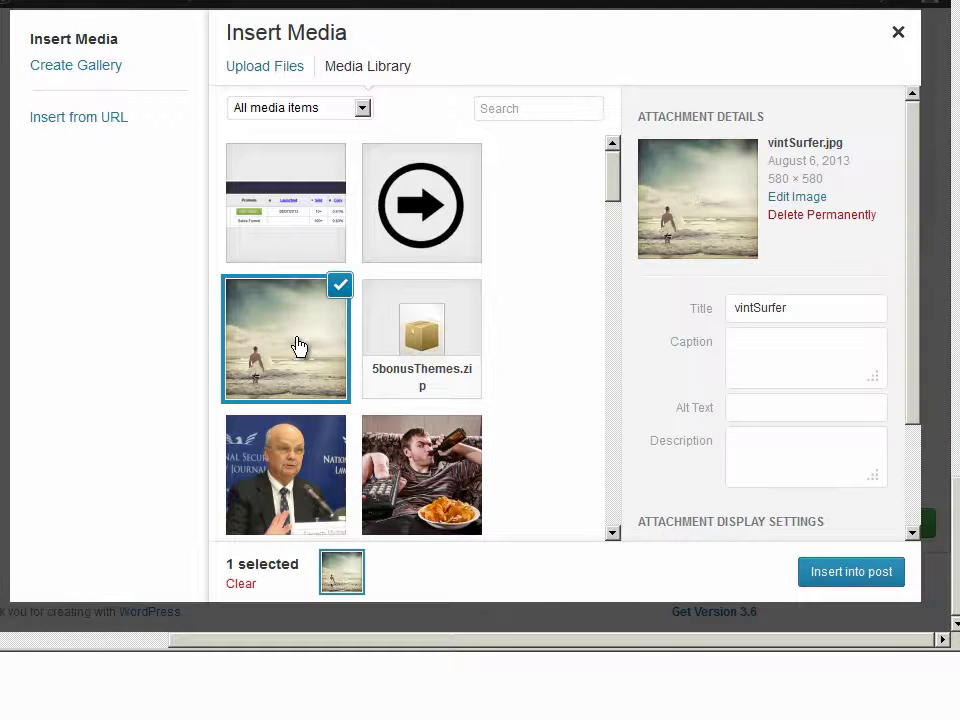
pyautogui.click(845, 577)
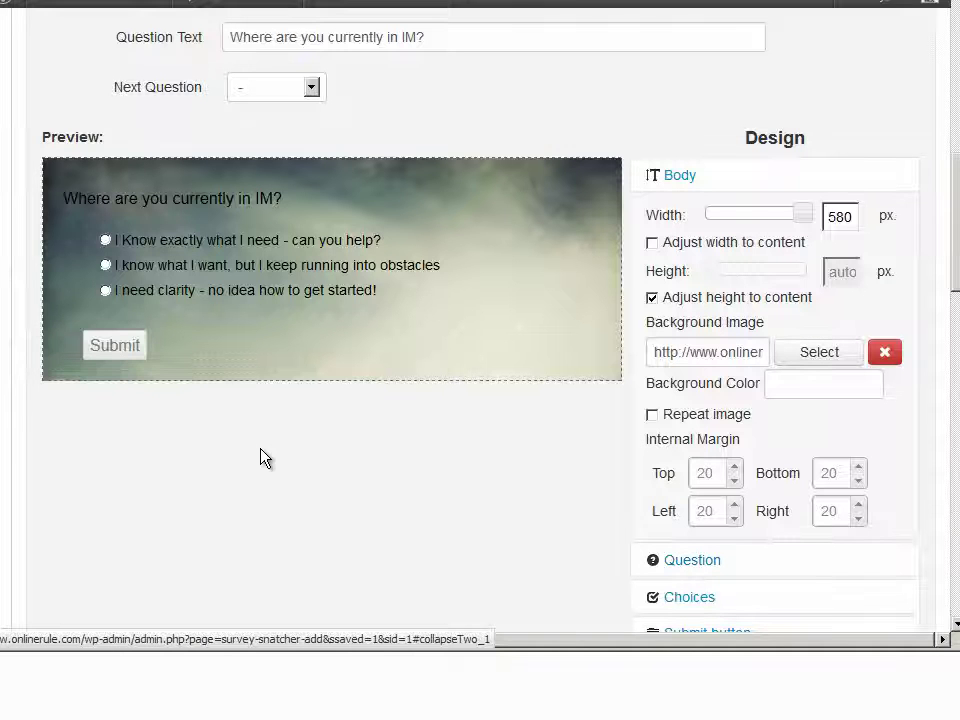
# Stop the question body's height from adjusting to its content and set the height to 496 px.
pyautogui.click(653, 300)
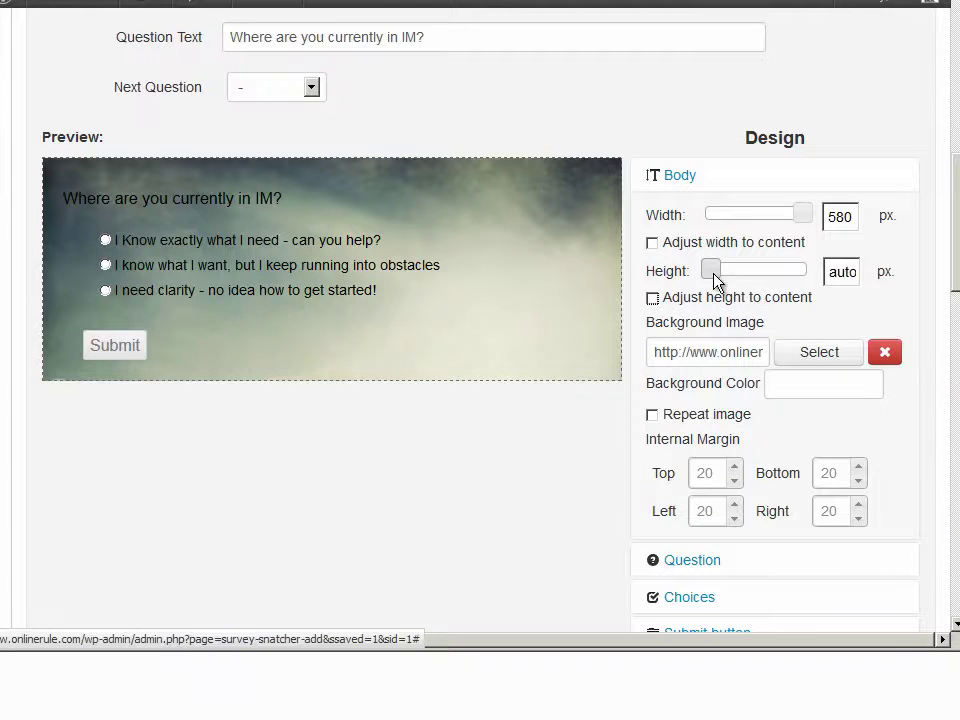
pyautogui.moveTo(773, 274); pyautogui.dragTo(795, 272)
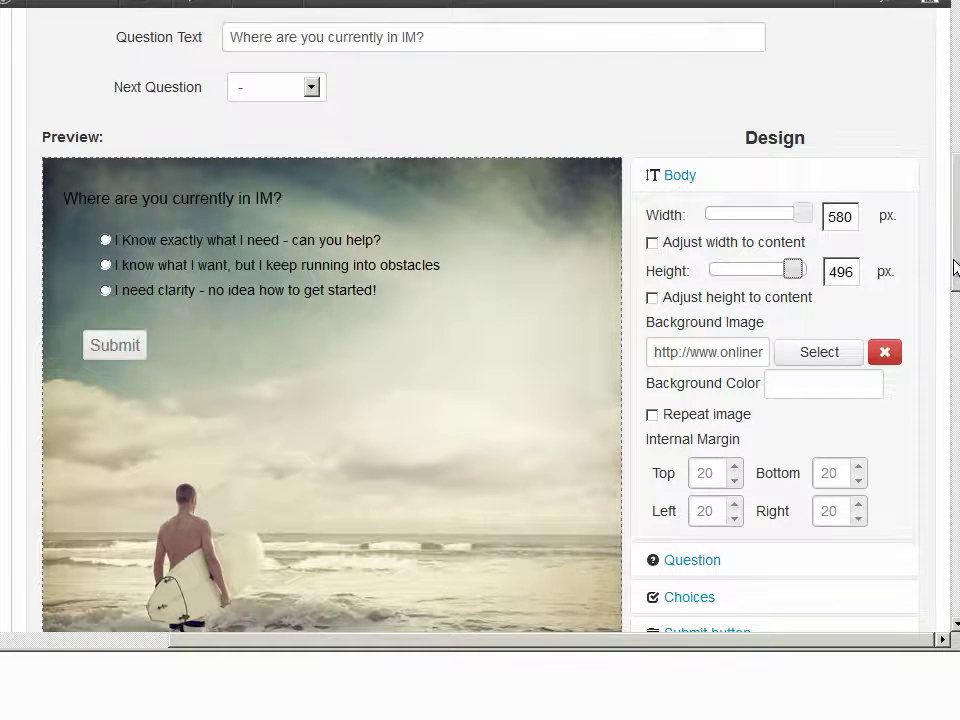
pyautogui.moveTo(956, 270); pyautogui.dragTo(956, 296)
pyautogui.scroll(1, 956, 296)
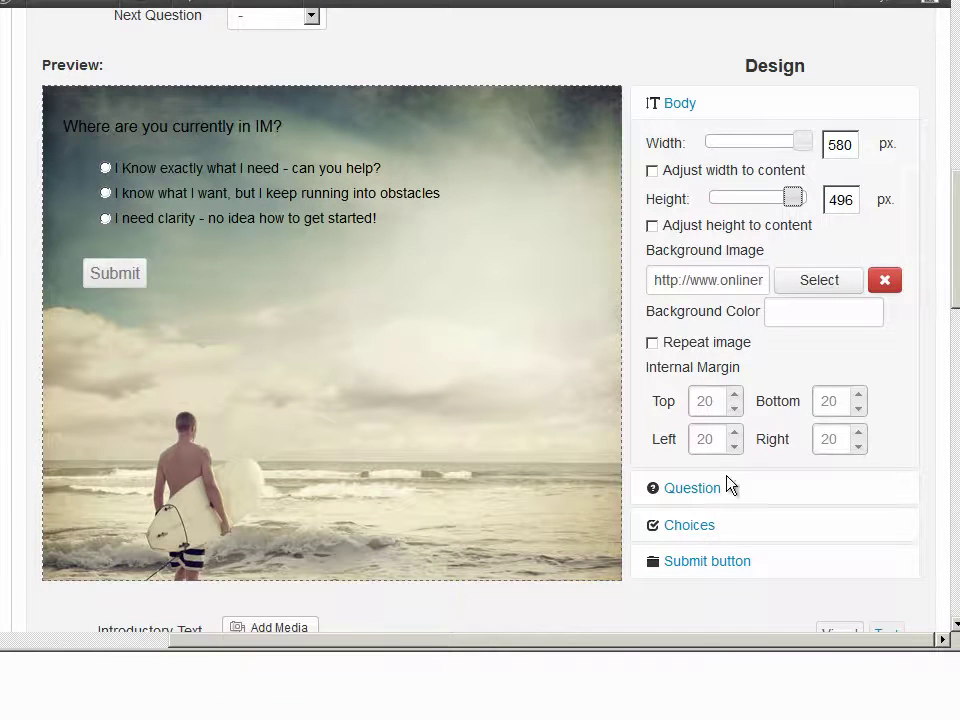
# Change the question heading's font family to Impact and its colour to white (#ffffff).
pyautogui.click(692, 488)
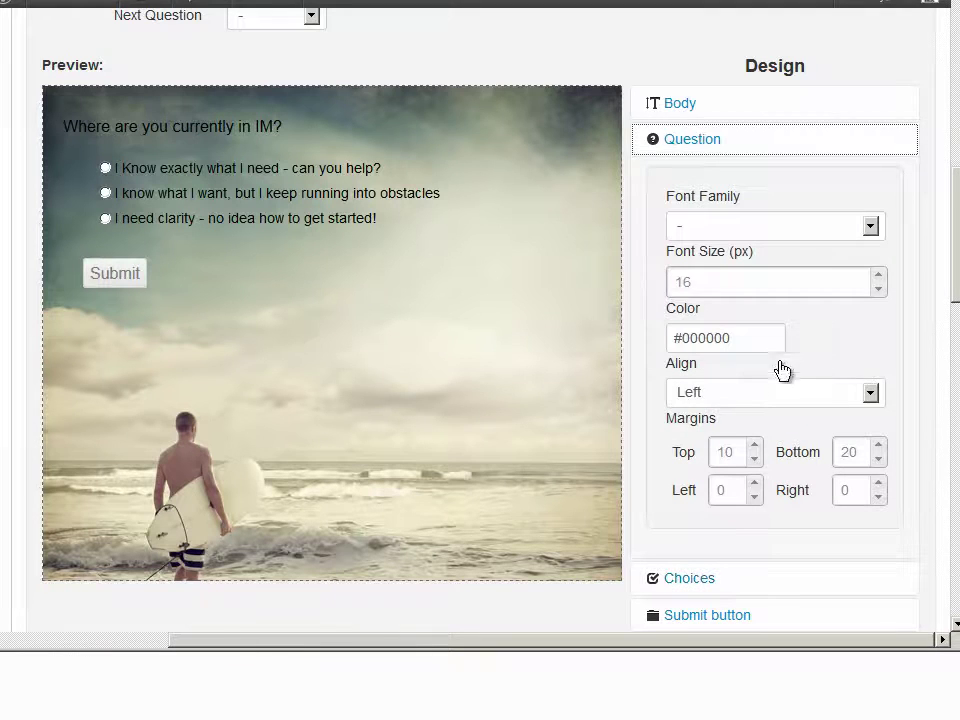
pyautogui.click(771, 231)
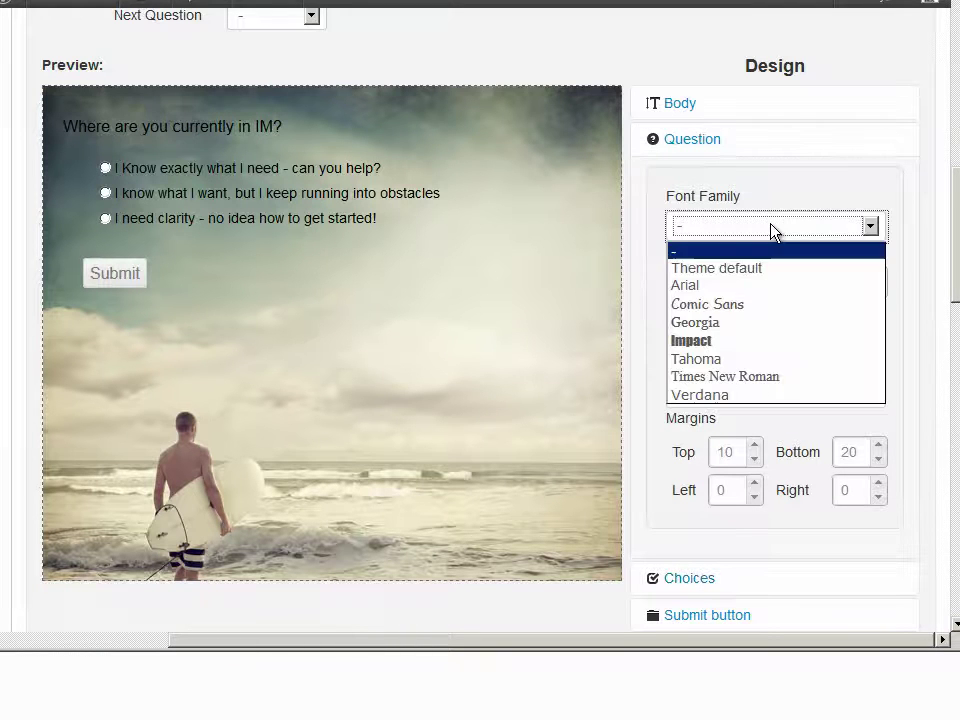
pyautogui.click(714, 341)
pyautogui.click(737, 342)
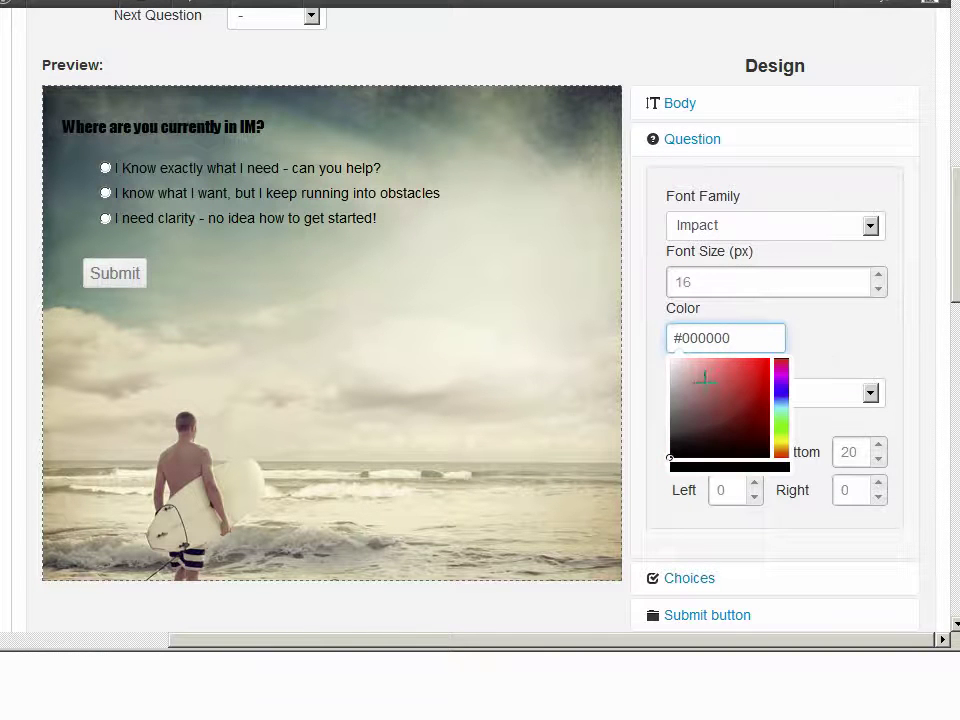
pyautogui.click(672, 358)
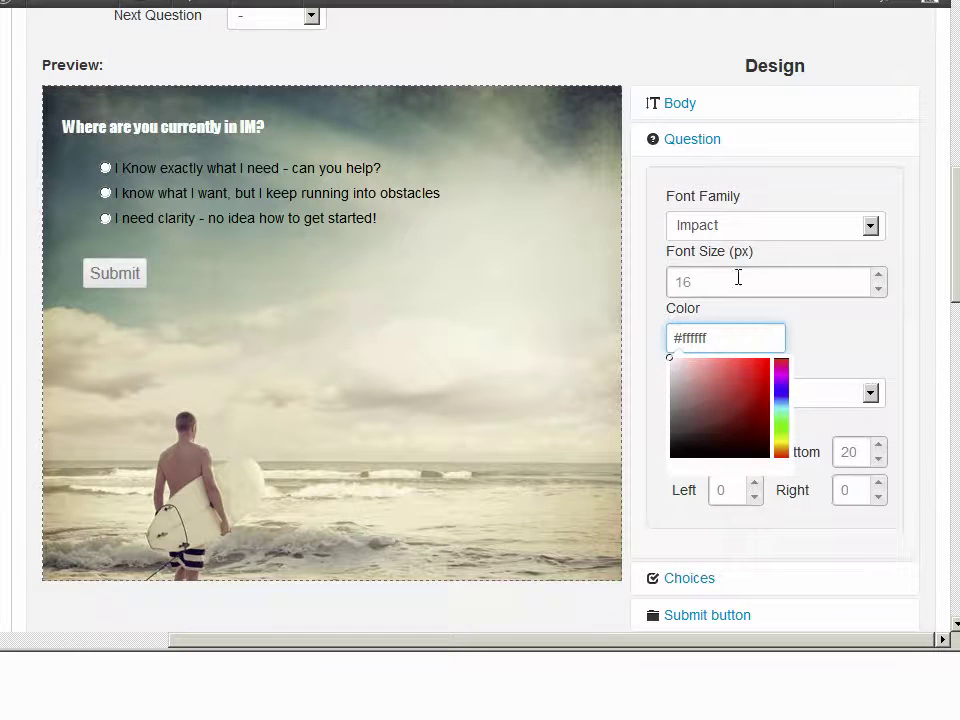
# Set the question heading's font size to 36 px and centre-align it.
pyautogui.click(677, 281)
pyautogui.press('BackSpace')
pyautogui.press('BackSpace')
pyautogui.write('36')
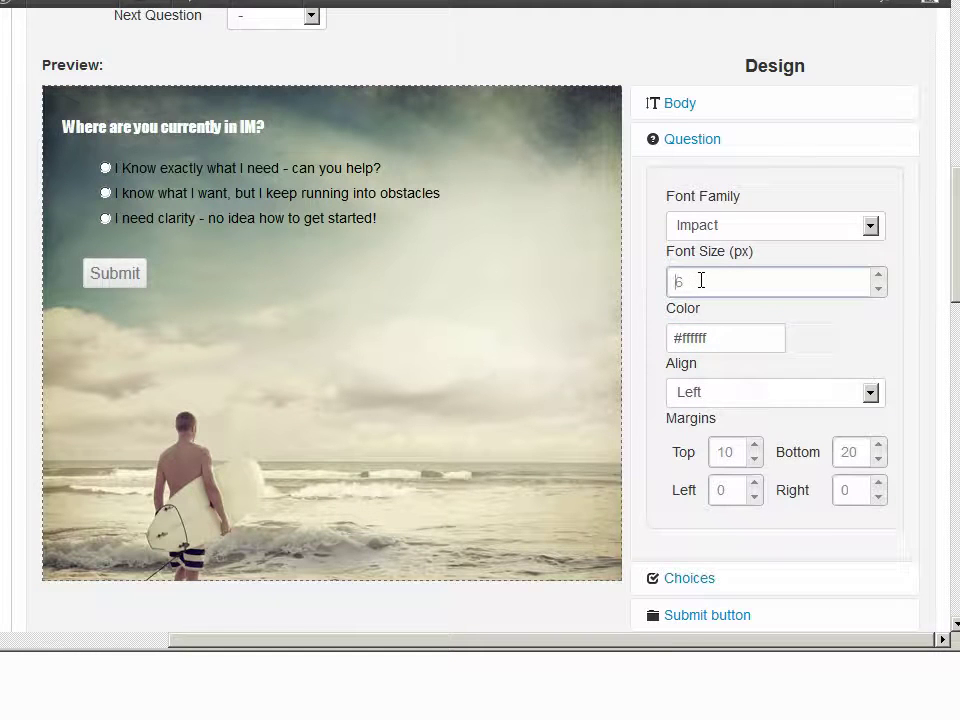
pyautogui.press('Tab')
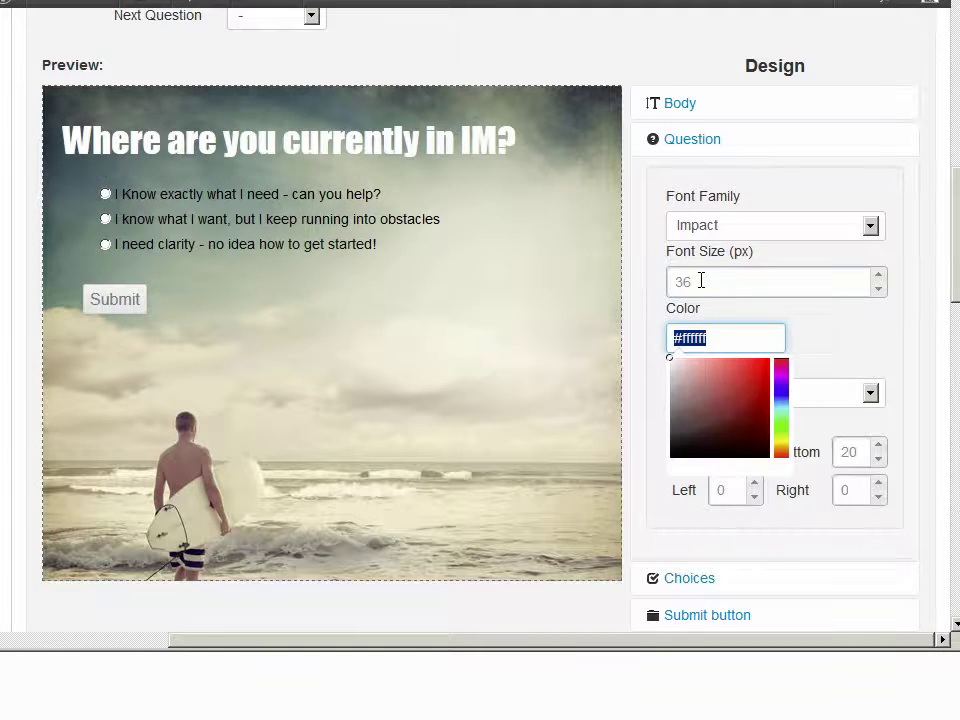
pyautogui.click(838, 392)
pyautogui.click(731, 452)
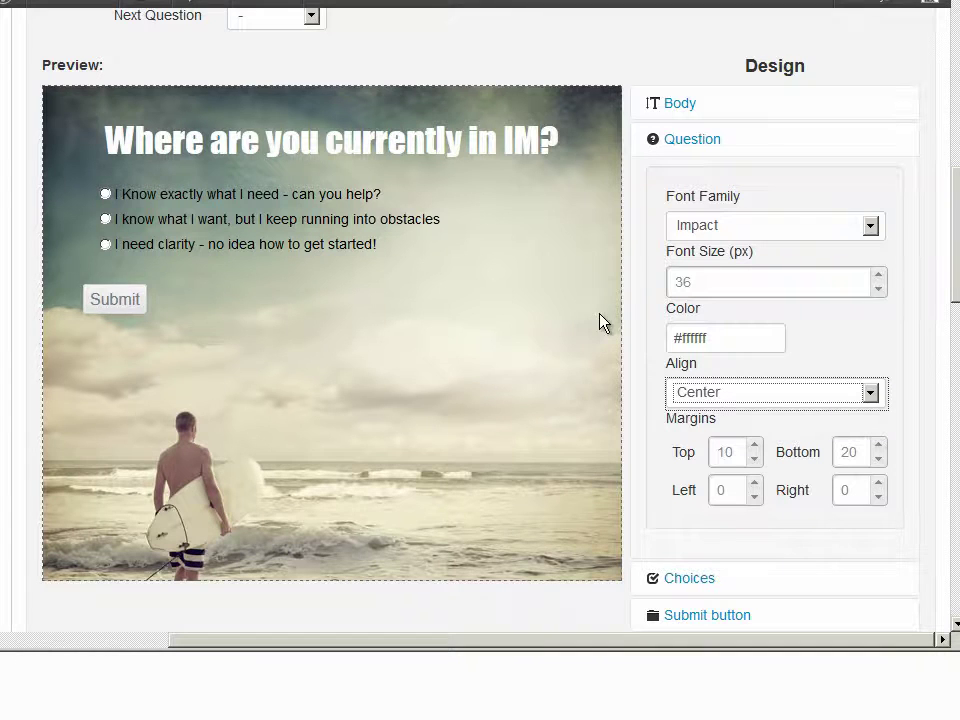
pyautogui.scroll(6, 332, 375)
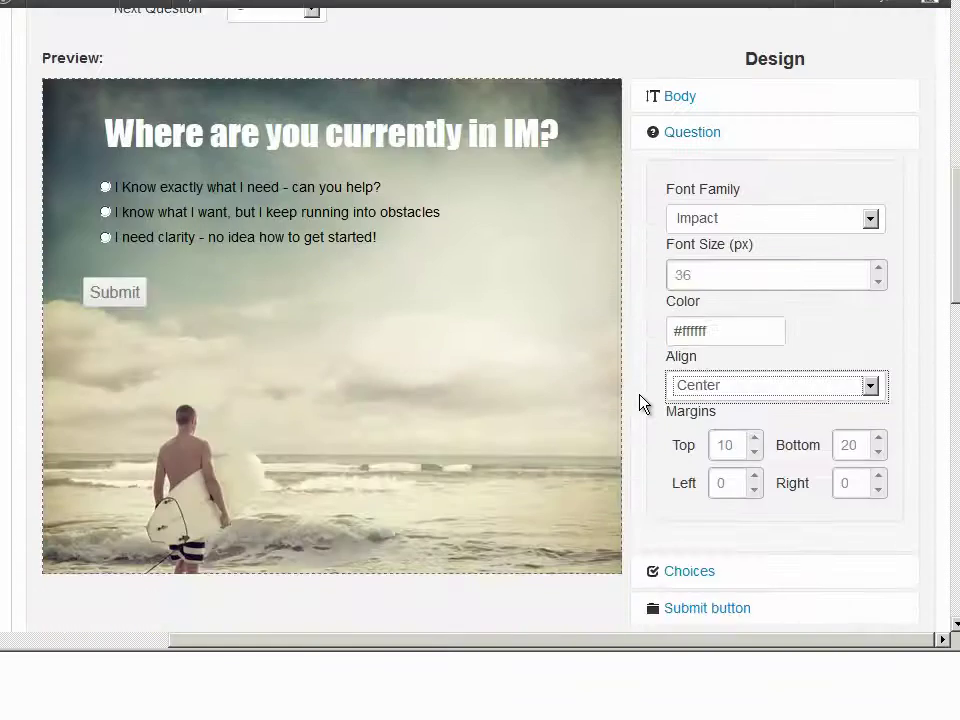
pyautogui.scroll(-10, 639, 403)
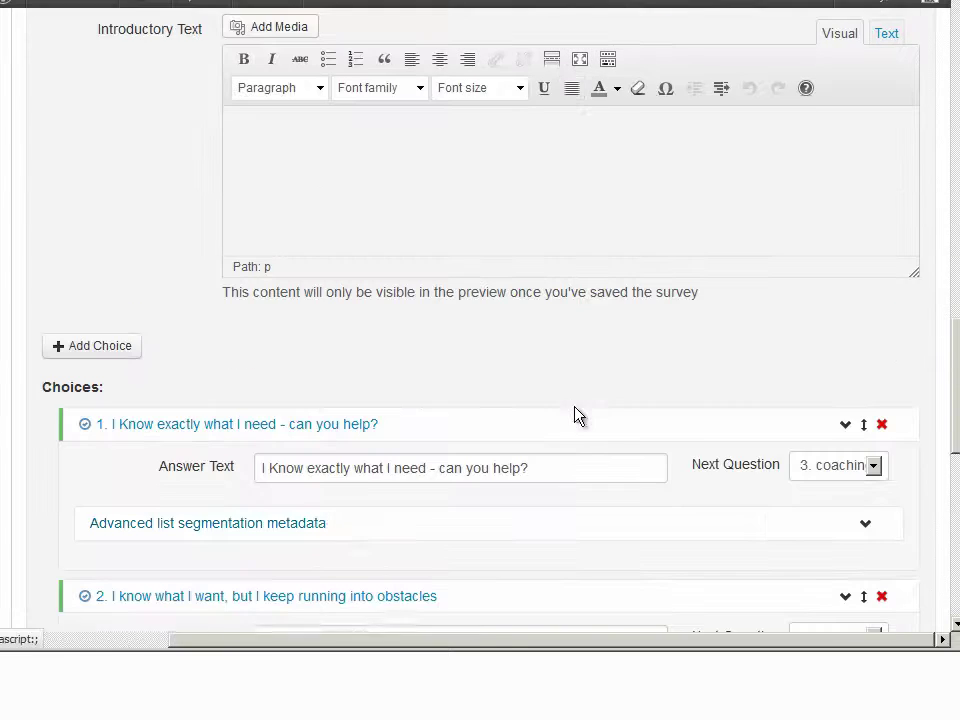
# Check the next-question options for the choice "I Know exactly what I need - can you help?", keeping "3. coaching offer" selected.
pyautogui.scroll(-1, 700, 455)
pyautogui.click(832, 440)
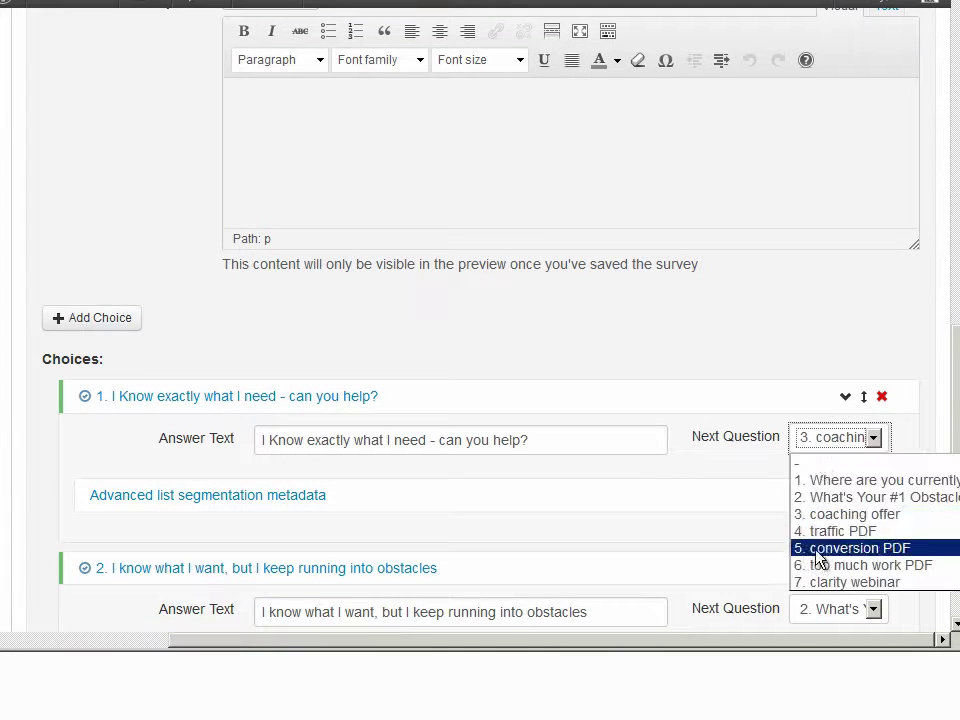
pyautogui.click(835, 514)
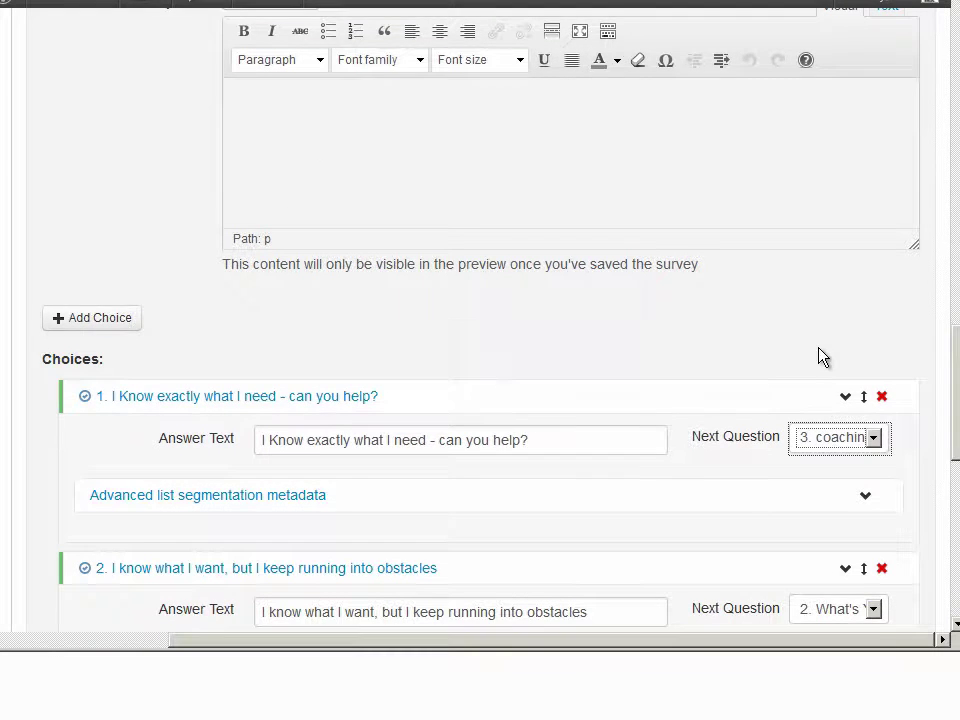
# Examine the question's preview and answer choices, and view the destinations offered by the overall Next Question setting without choosing one.
pyautogui.scroll(3, 820, 357)
pyautogui.scroll(3, 820, 357)
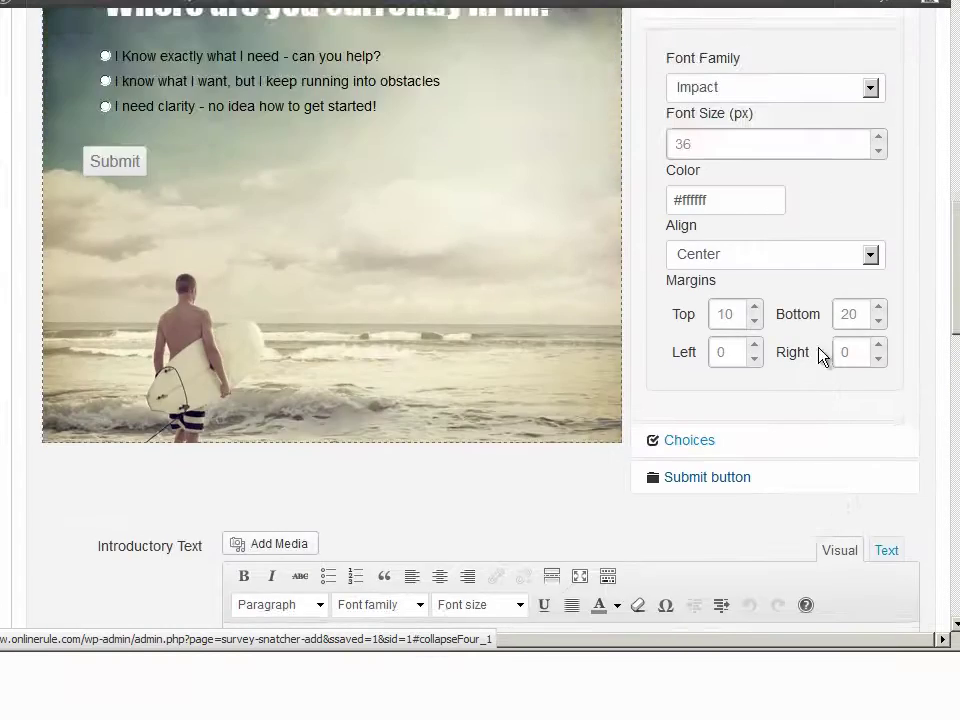
pyautogui.scroll(-6, 103, 495)
pyautogui.scroll(7, 362, 347)
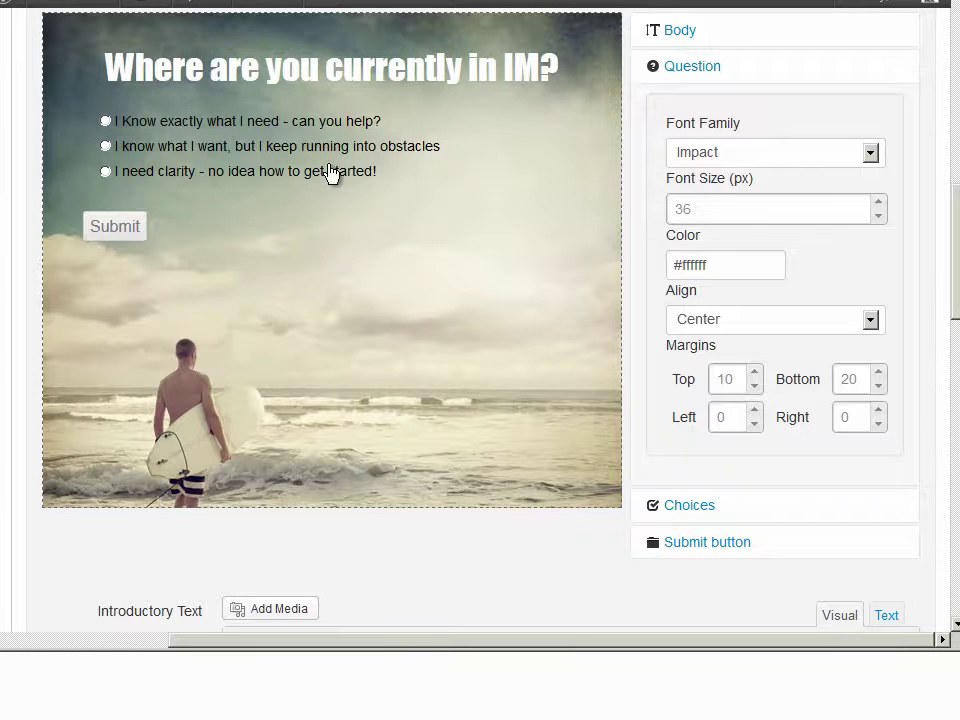
pyautogui.scroll(-5, 514, 450)
pyautogui.scroll(4, 337, 350)
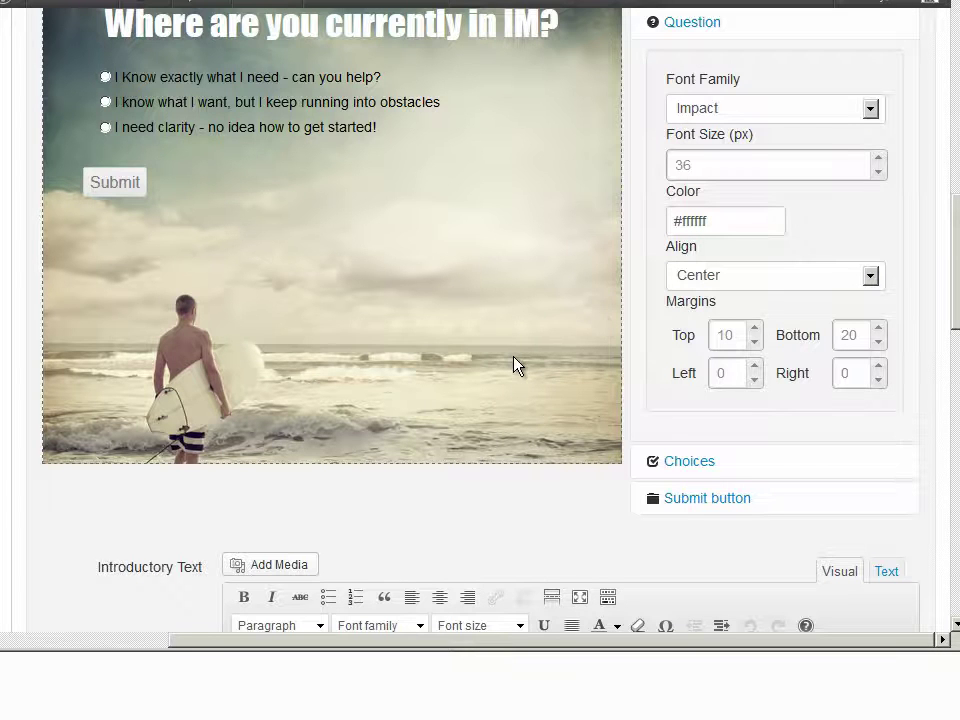
pyautogui.scroll(-6, 513, 347)
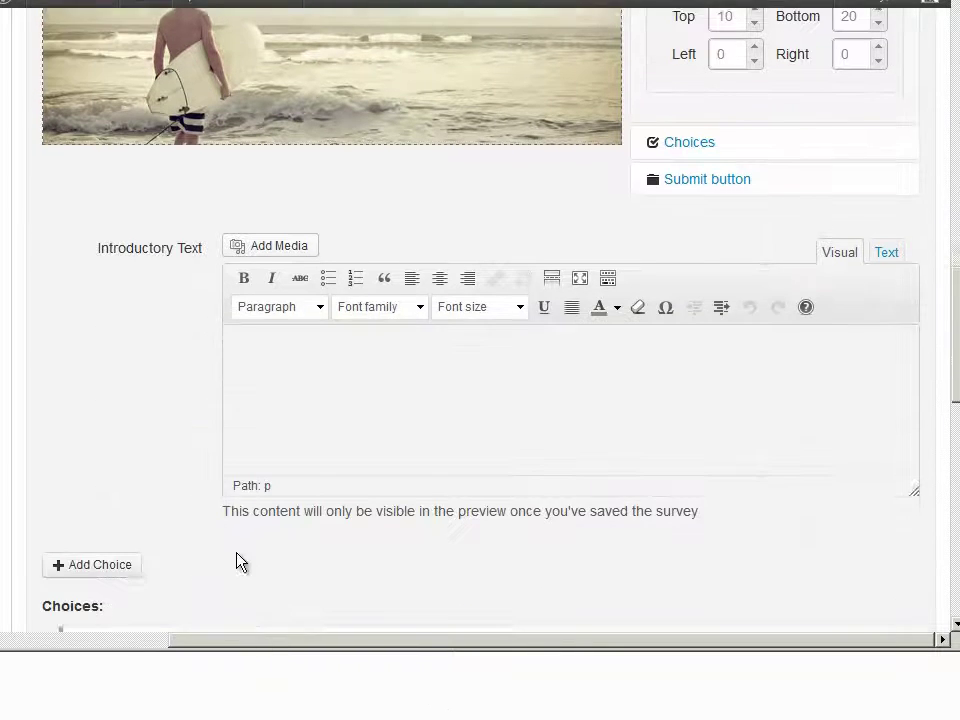
pyautogui.scroll(-5, 726, 427)
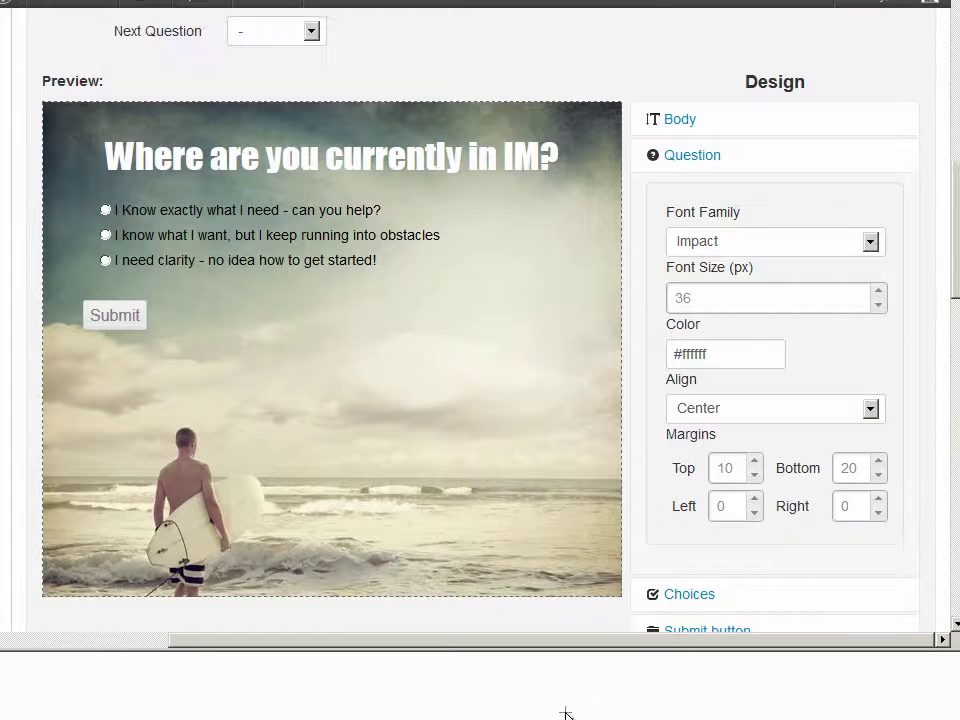
pyautogui.click(287, 35)
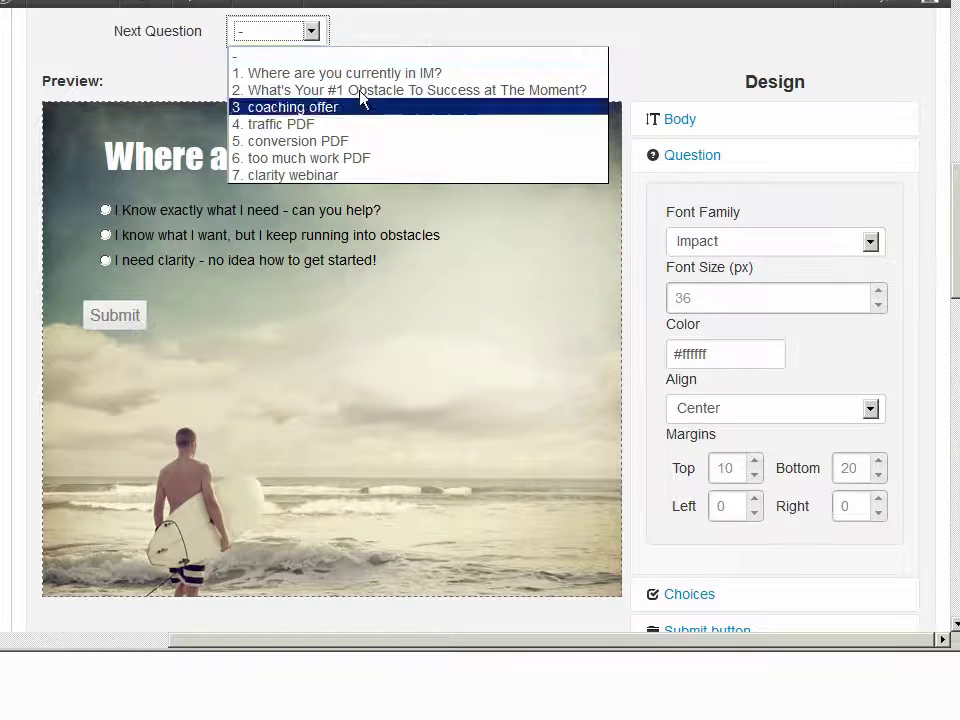
pyautogui.click(382, 41)
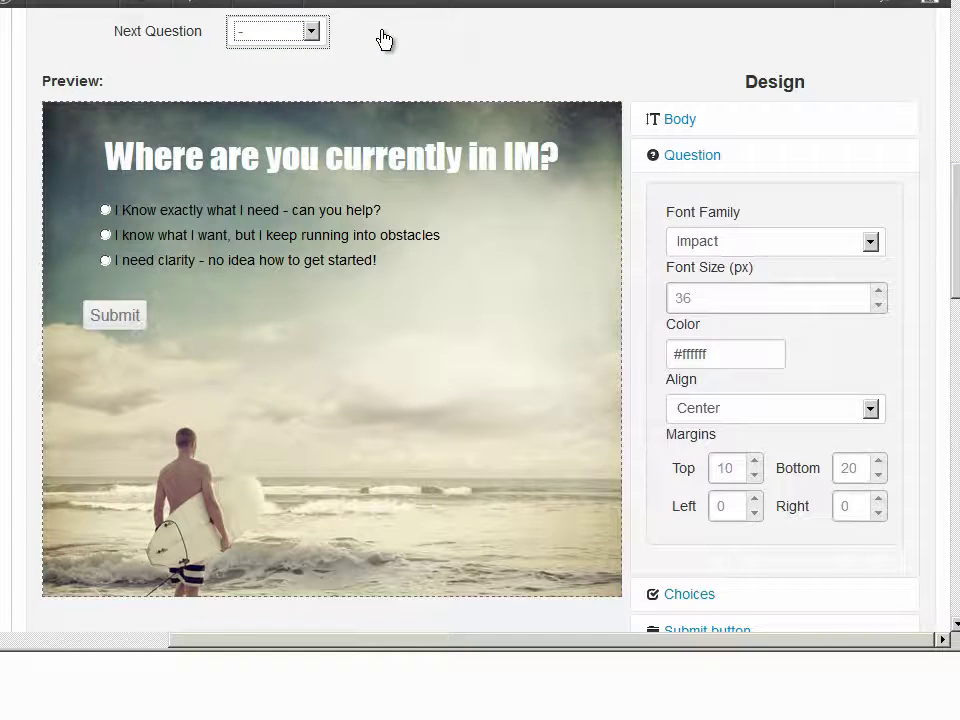